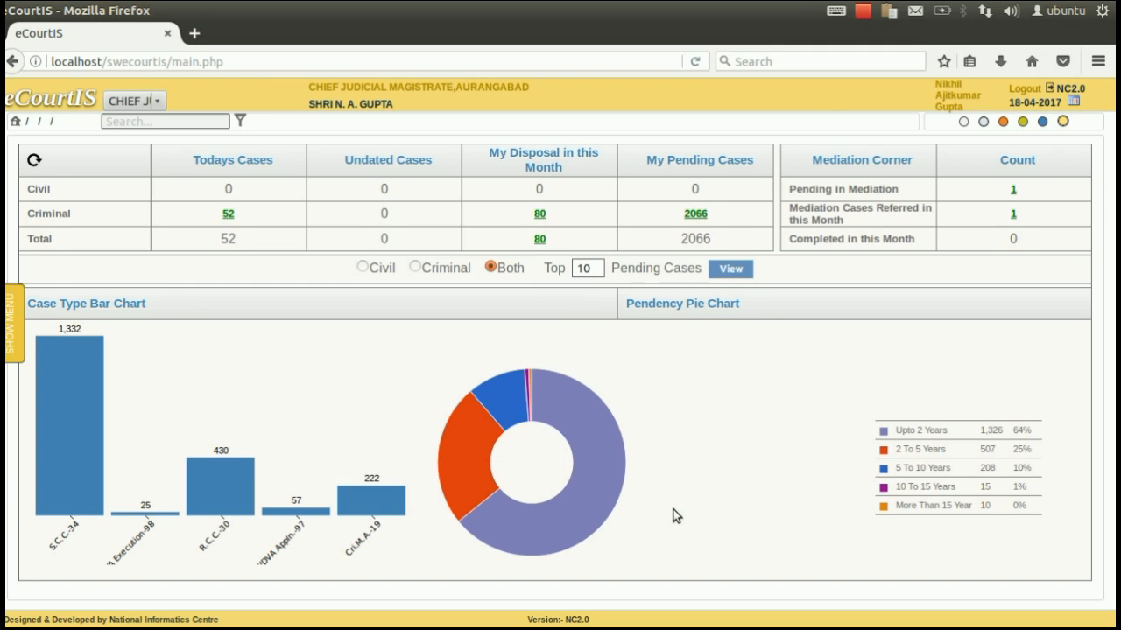
Step: Expand the side navigation menu beside the eCourtIS dashboard
left_click(25, 331)
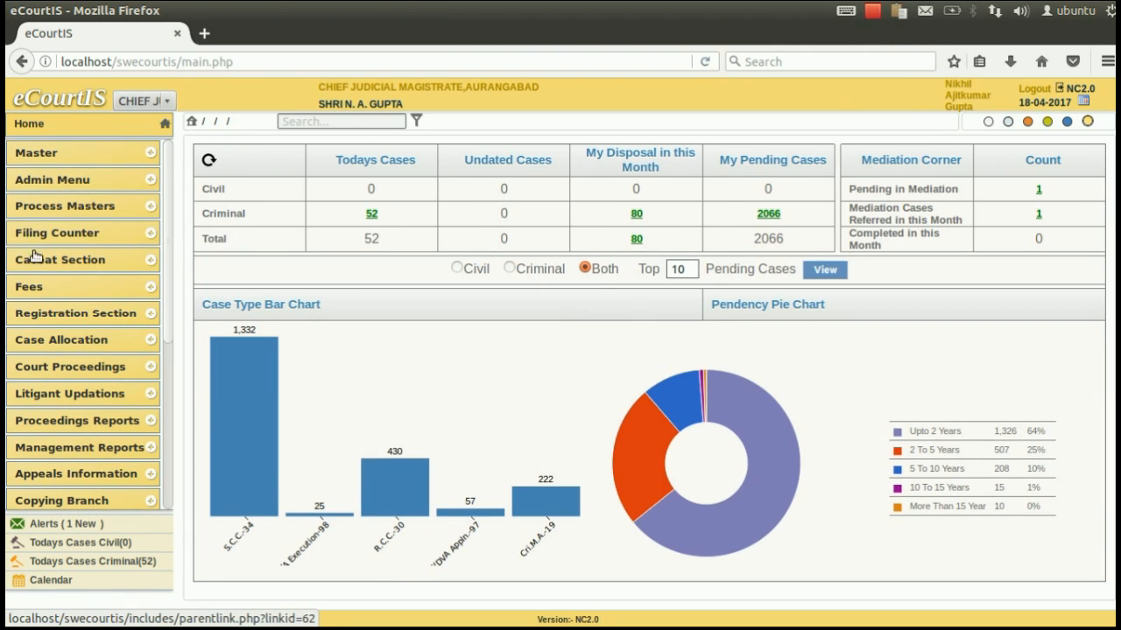
Step: Open the blank Case Registration form via Registration Section and a 'case reg' menu search
left_click(43, 317)
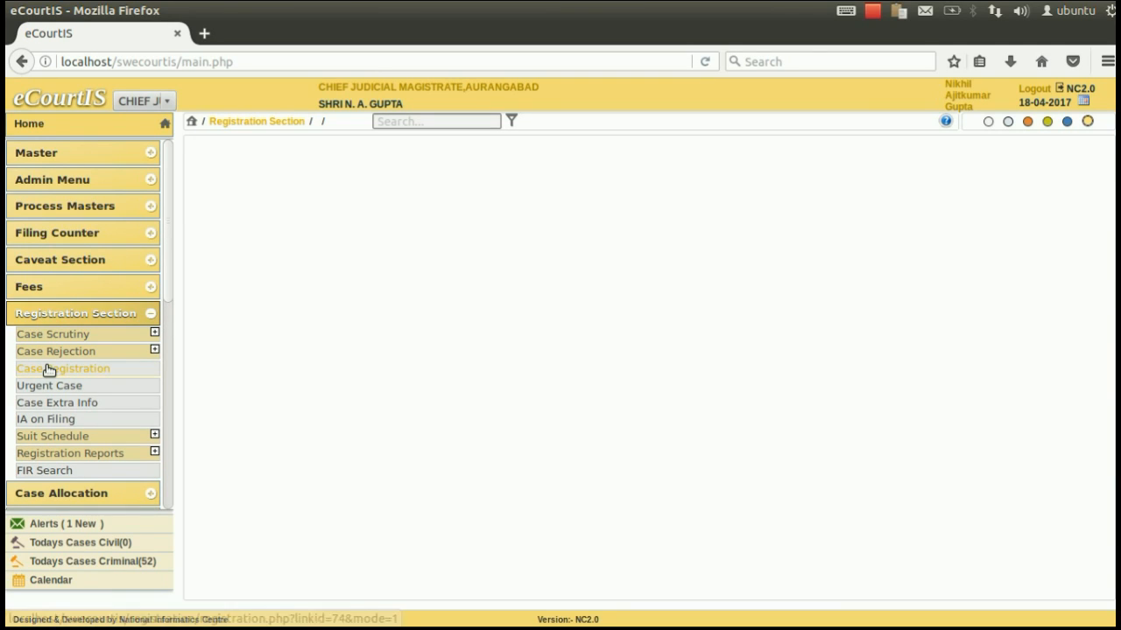
left_click(49, 369)
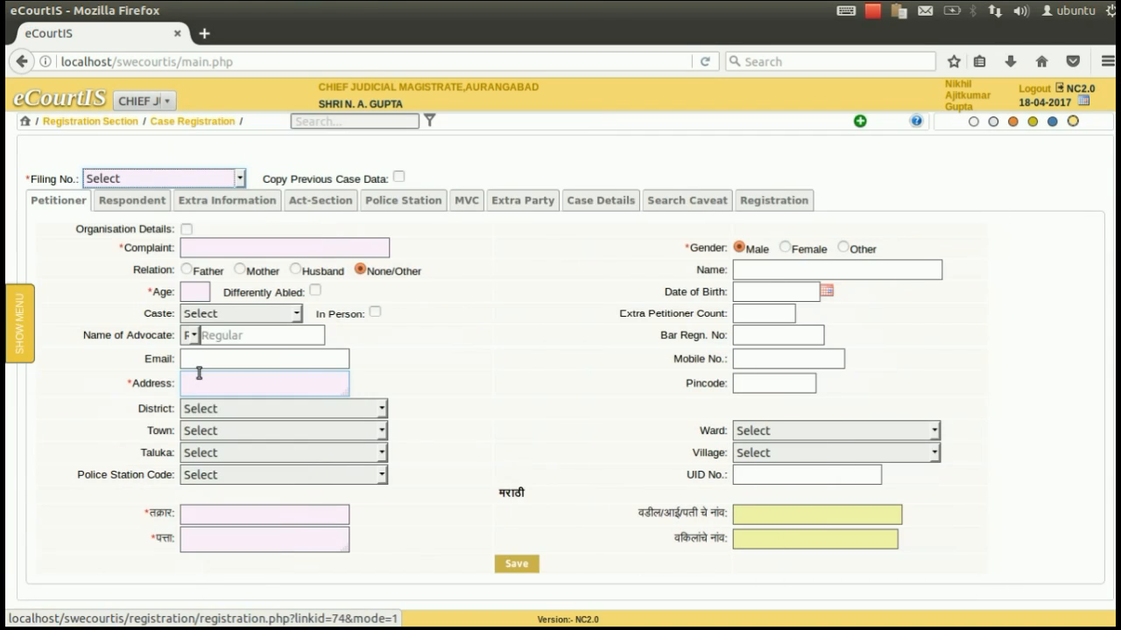
left_click(331, 121)
type("case reg")
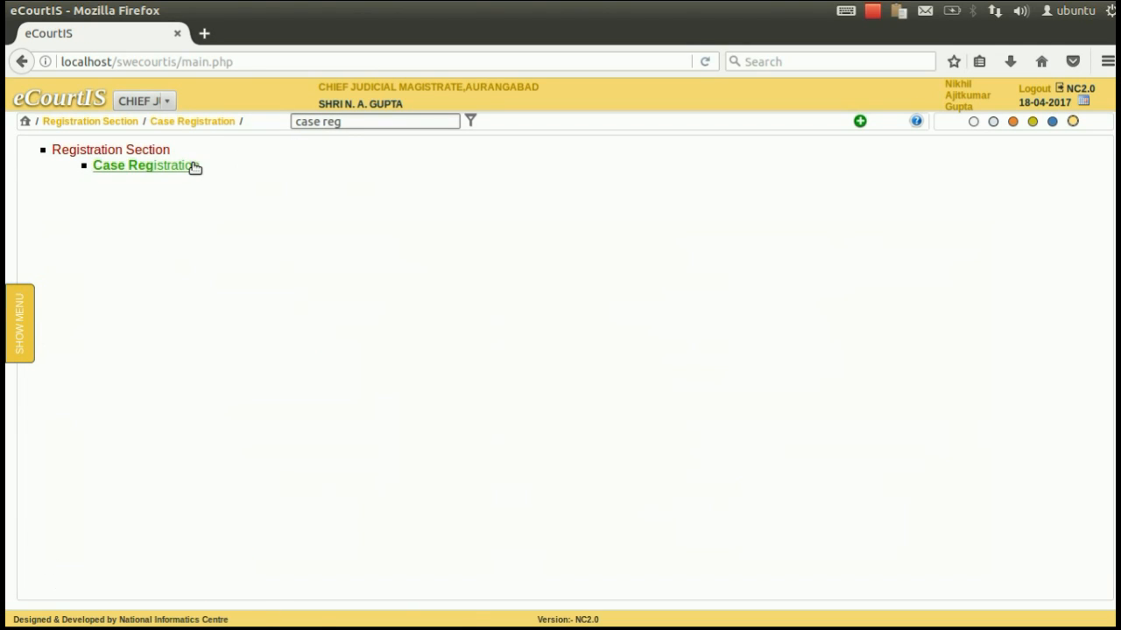
left_click(188, 168)
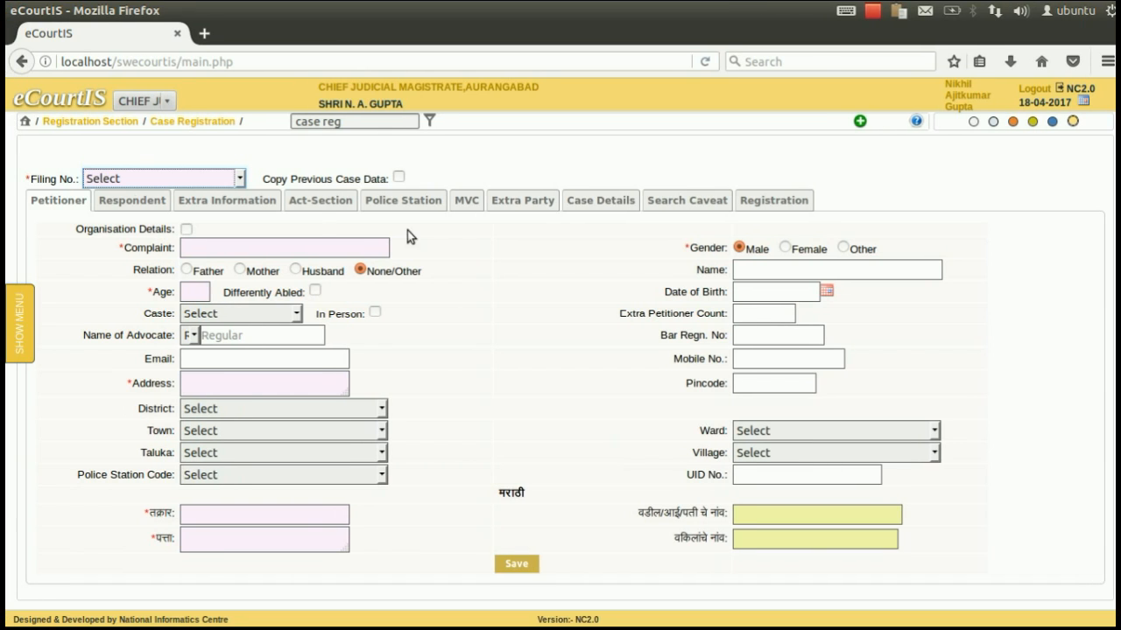
left_click(112, 174)
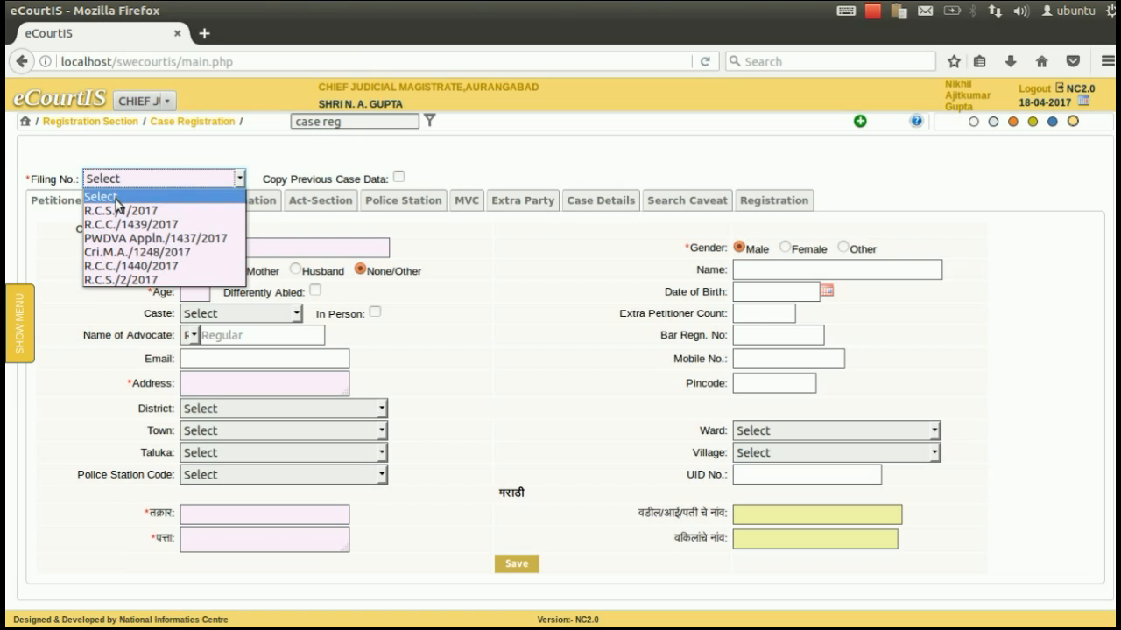
left_click(128, 266)
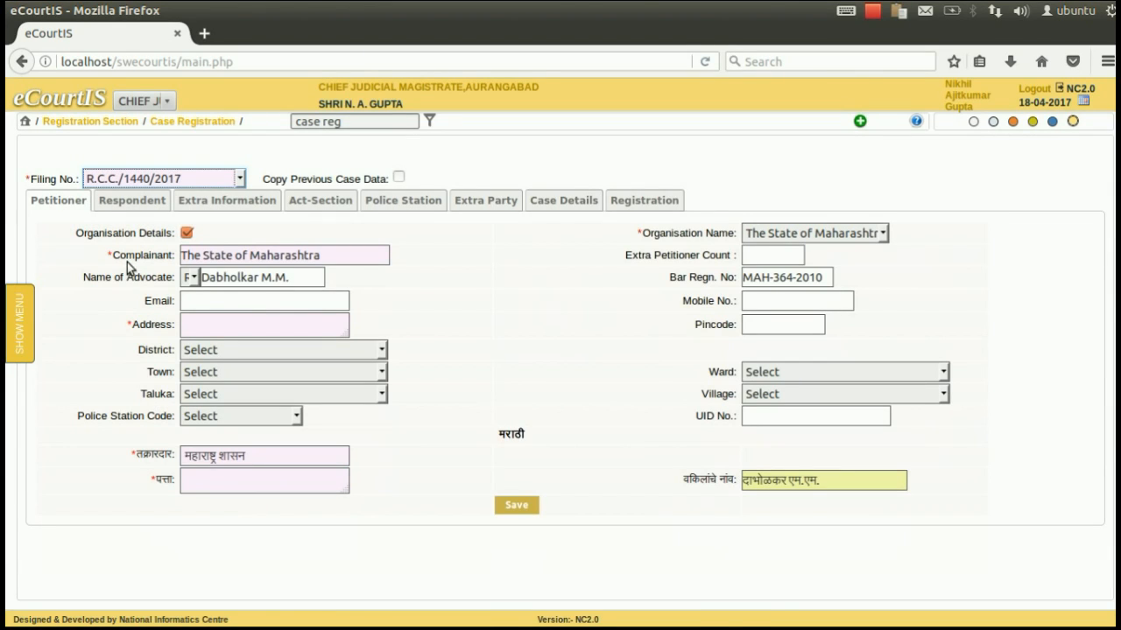
left_click(285, 263)
left_click(285, 271)
left_click(398, 180)
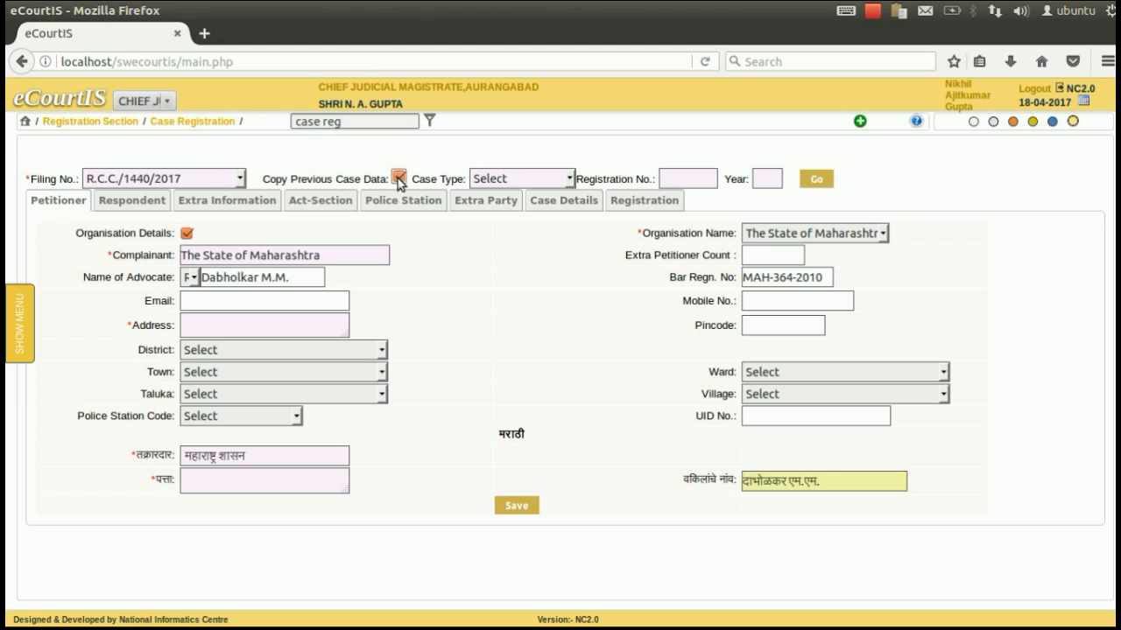
left_click(397, 178)
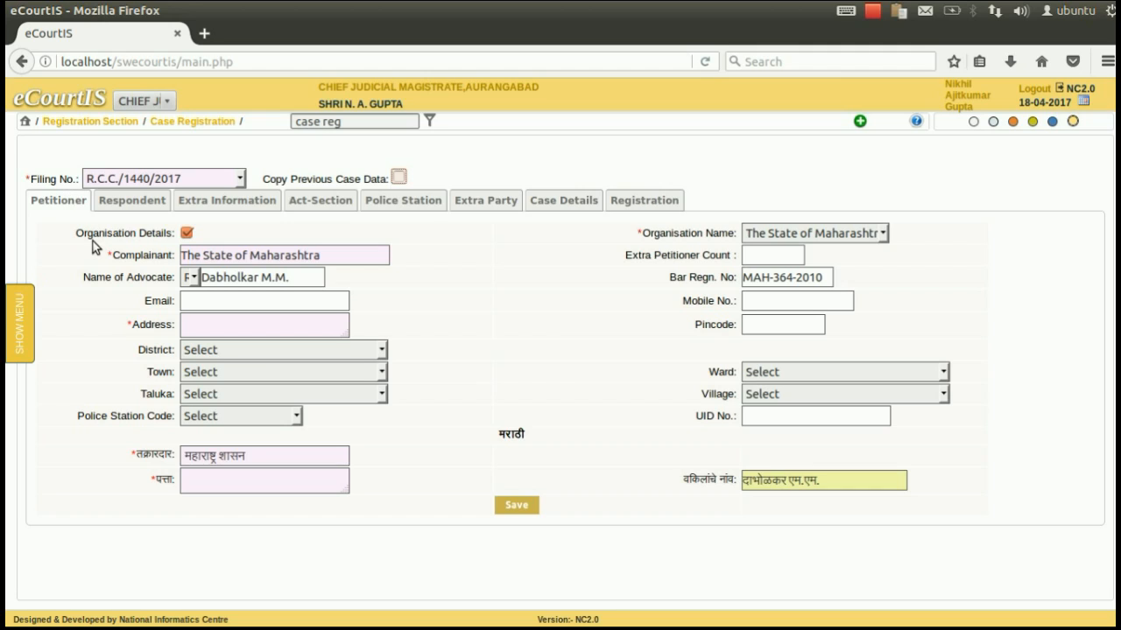
left_click(221, 251)
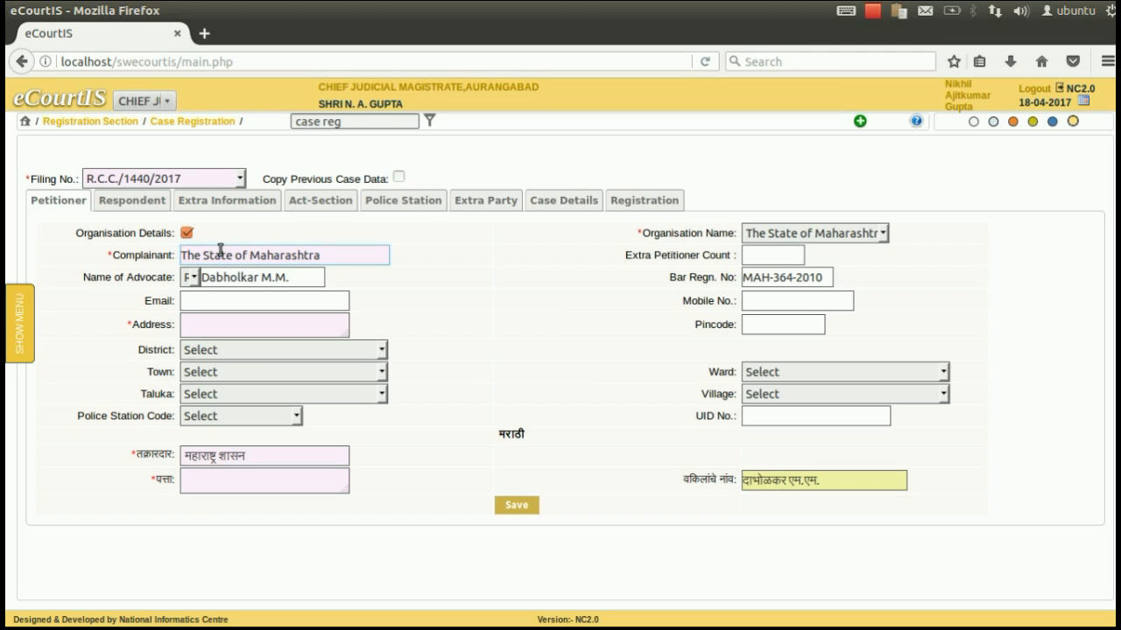
key("Tab")
key("Tab")
key("Tab")
key("Tab")
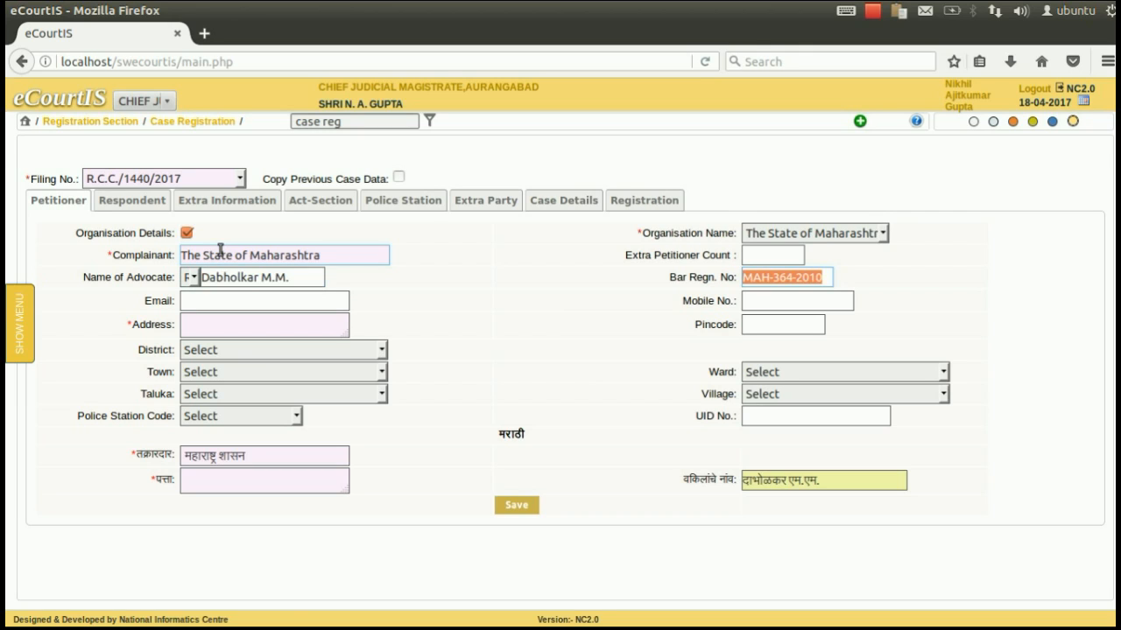
Step: Enter the petitioner's mobile number, address and pincode
left_click(225, 304)
key("Tab")
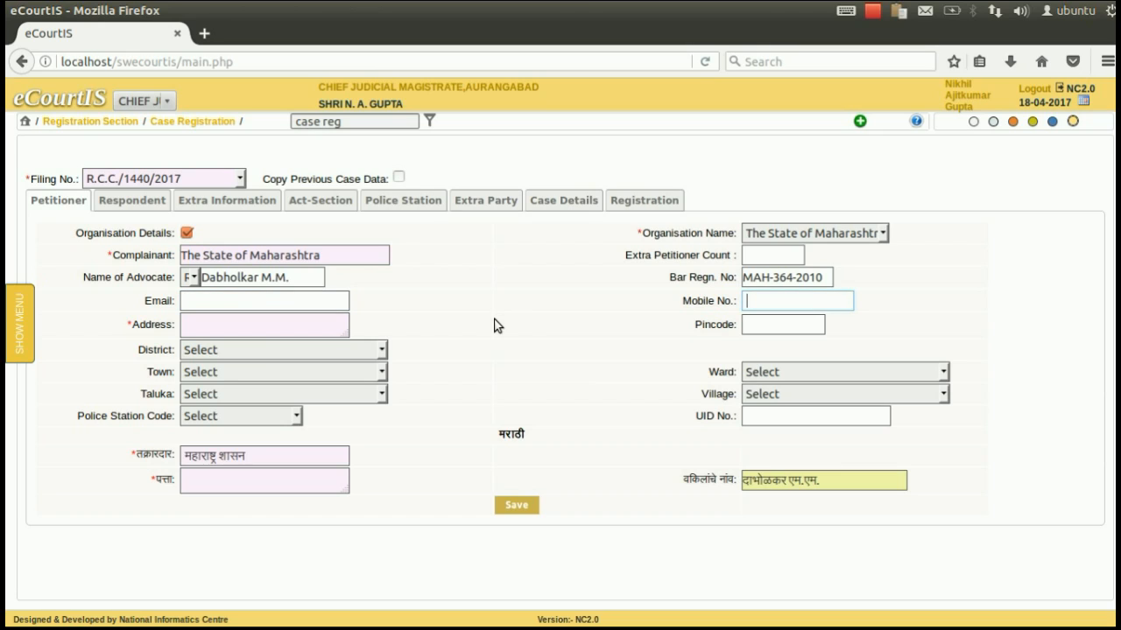
key("Tab")
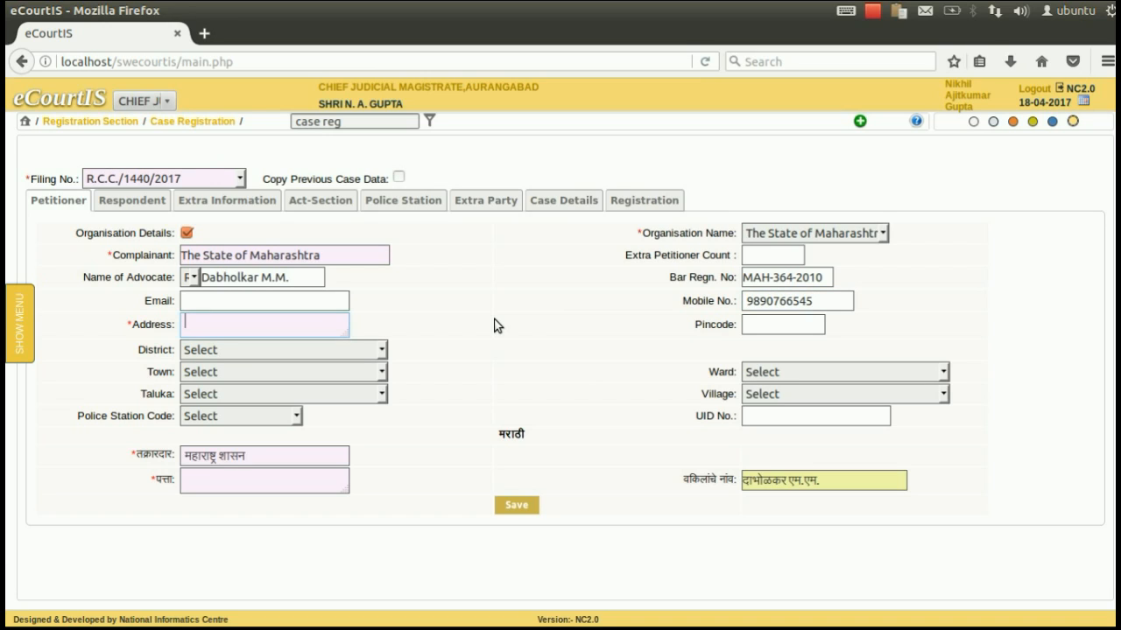
type("Aurangabad")
key("Tab")
type("422109")
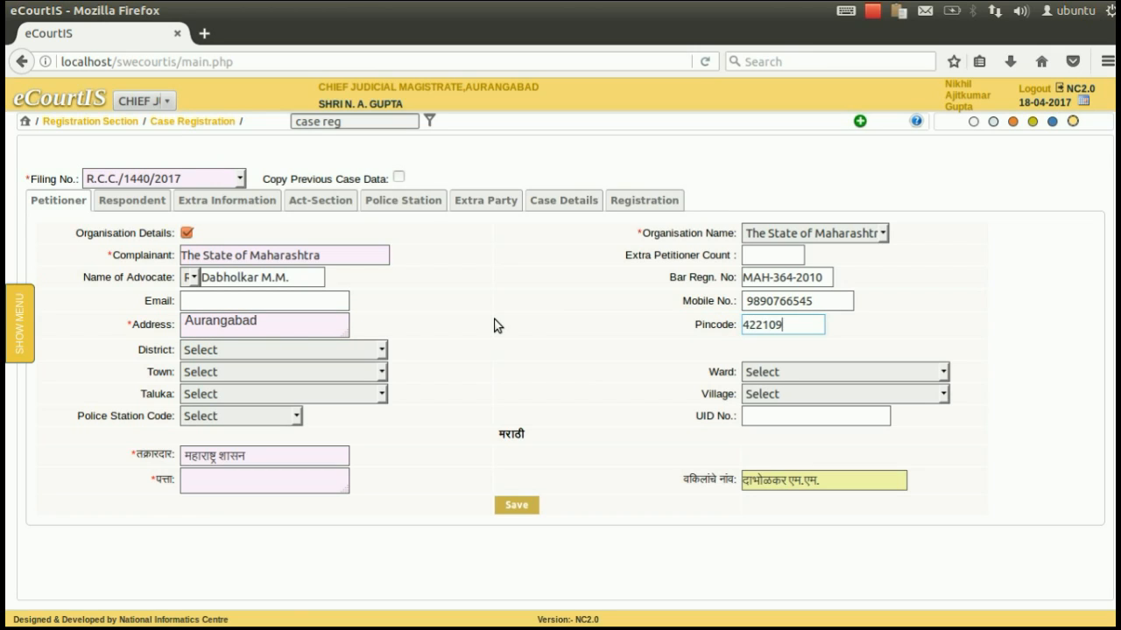
key("Tab")
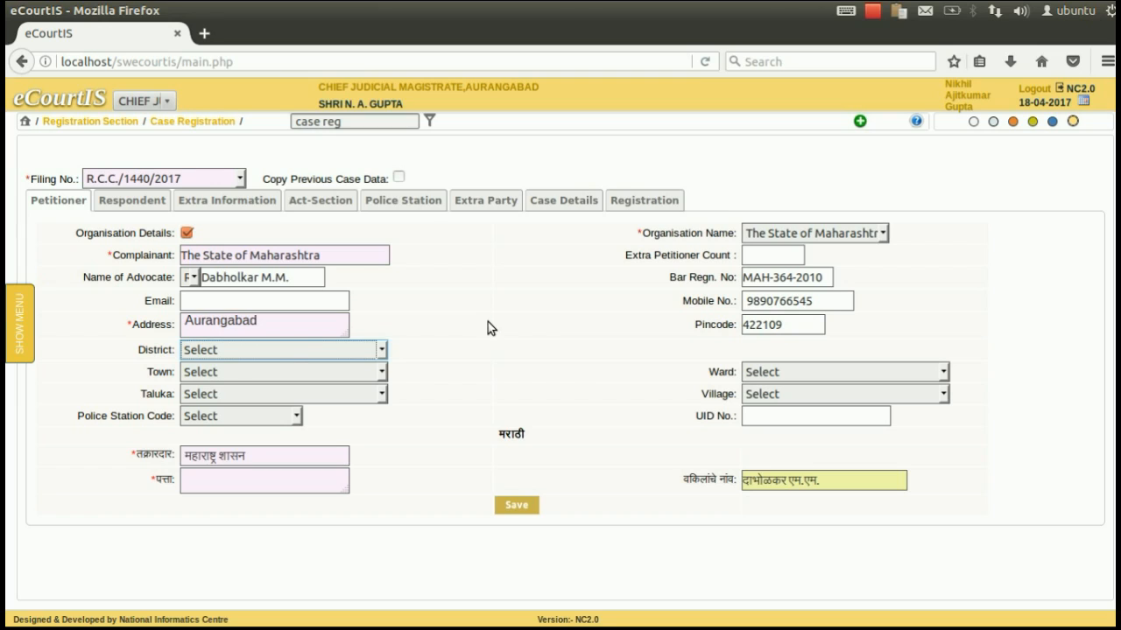
Step: Choose district Aurangabad-19 and police station CITY CHOWK-1, add the Marathi address, and save
left_click(307, 350)
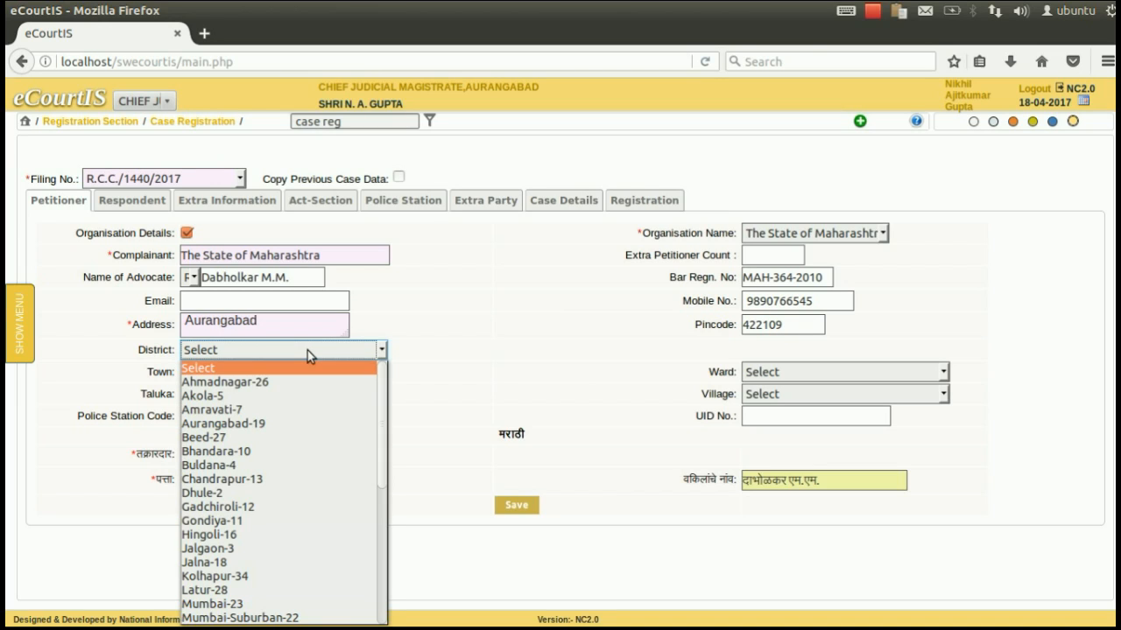
left_click(277, 426)
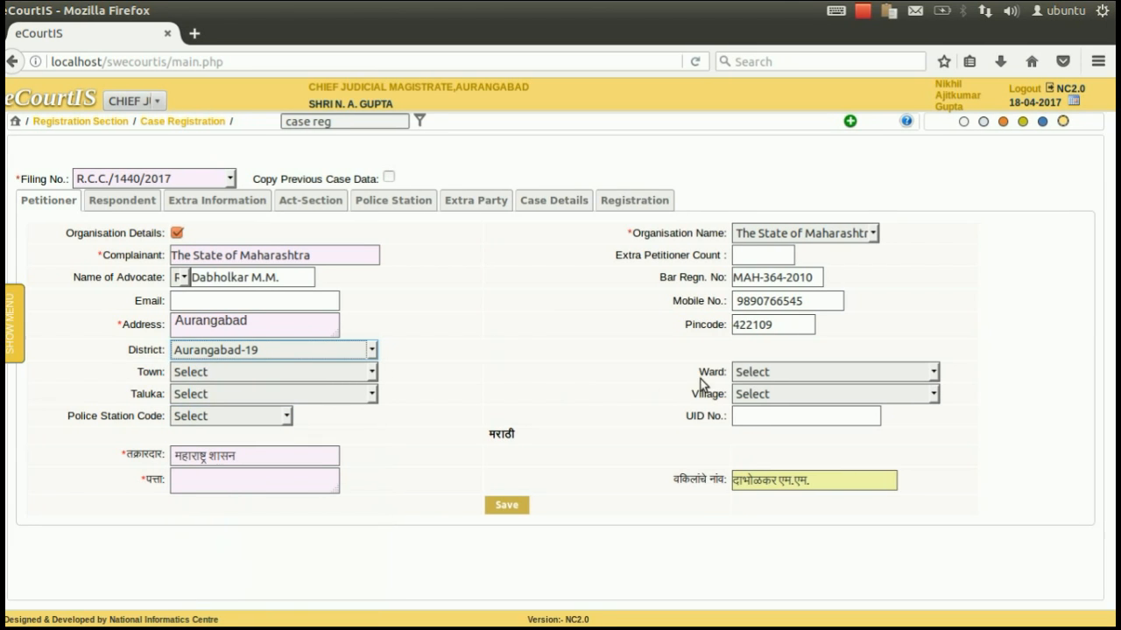
left_click(291, 373)
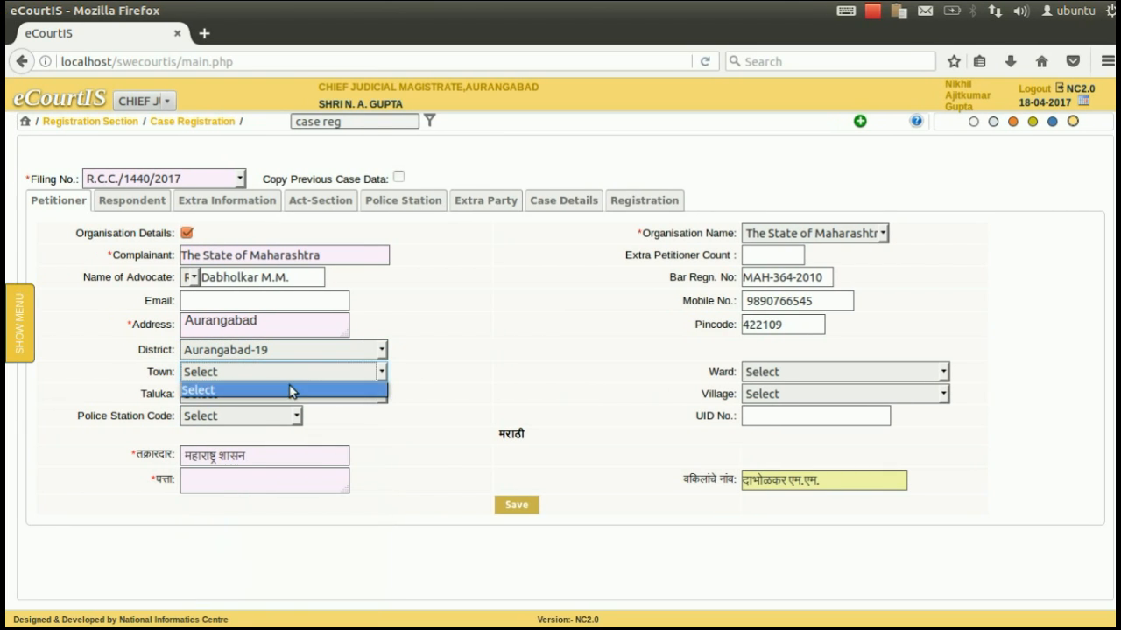
left_click(290, 376)
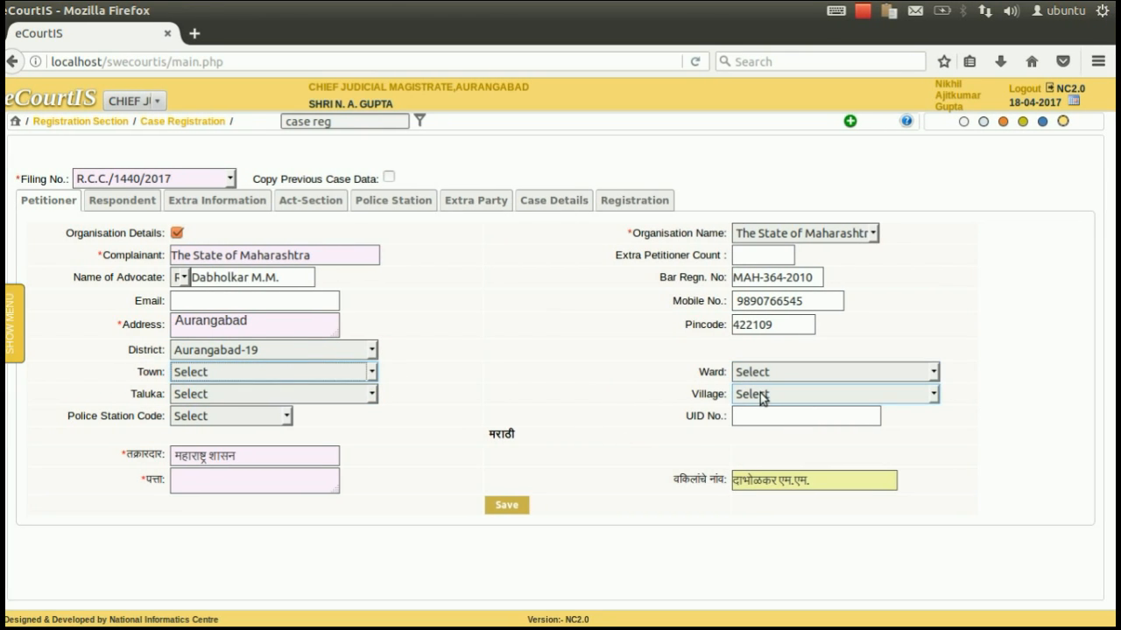
left_click(203, 416)
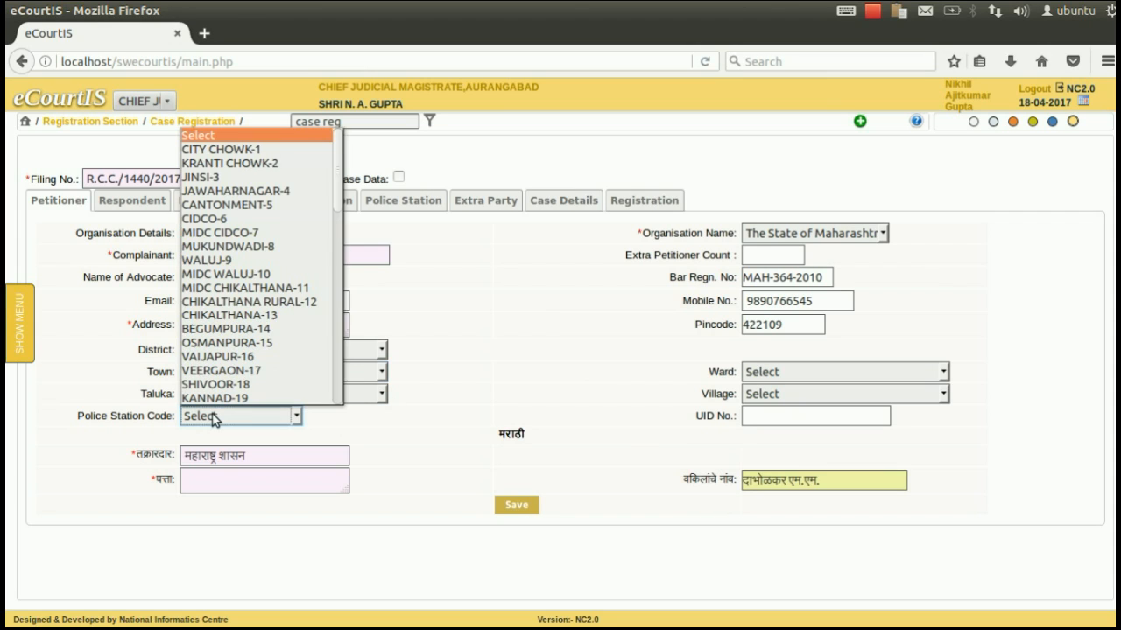
left_click(228, 150)
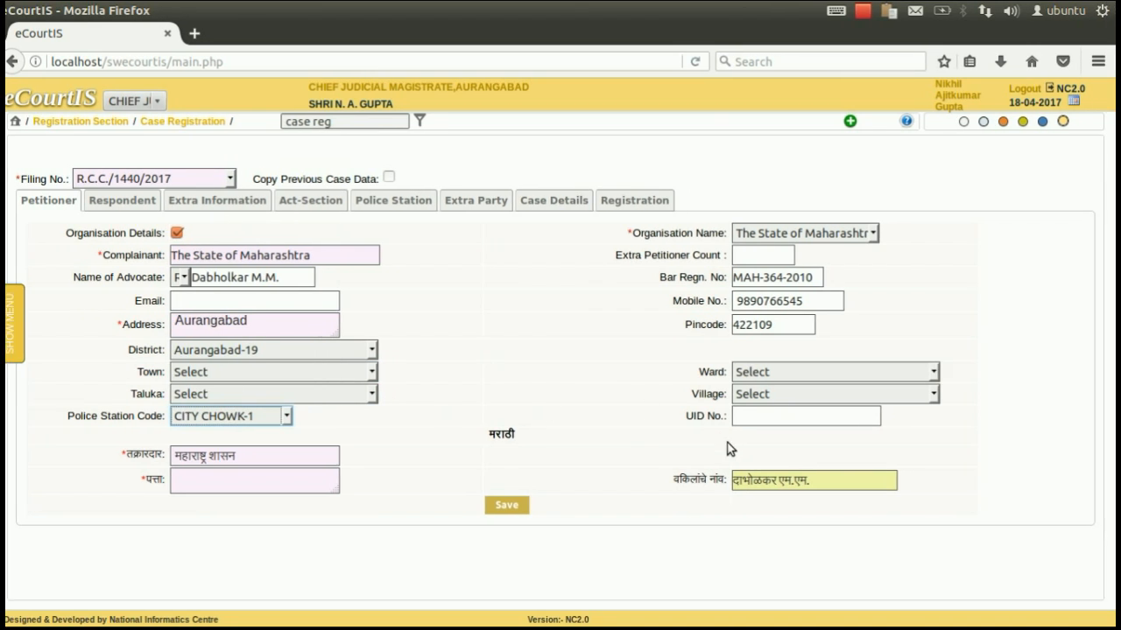
left_click(223, 475)
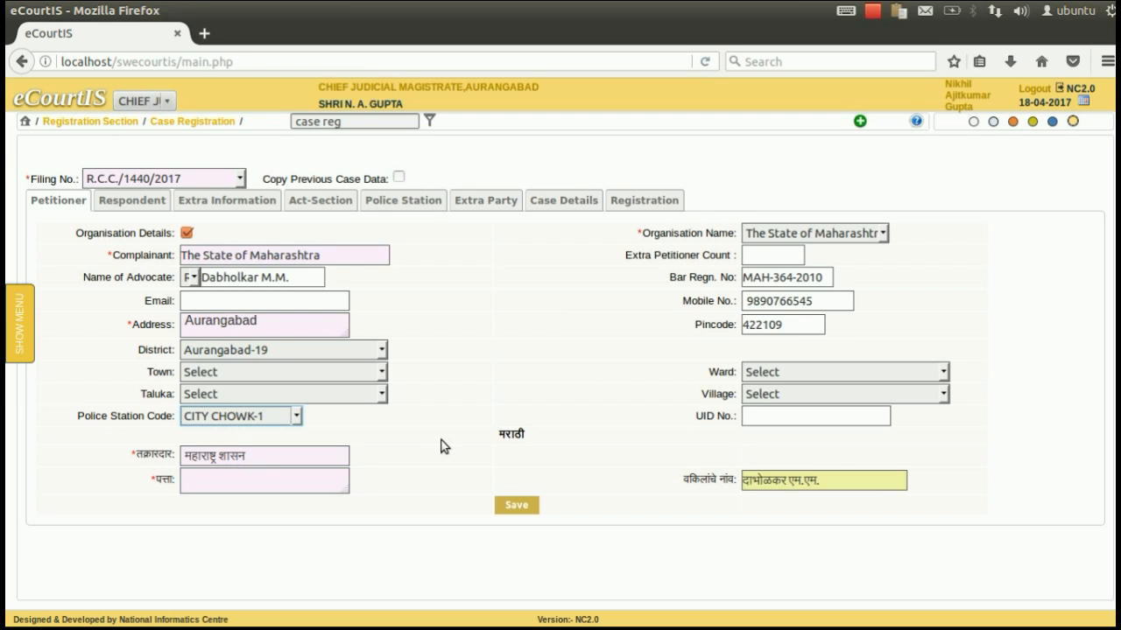
left_click(269, 488)
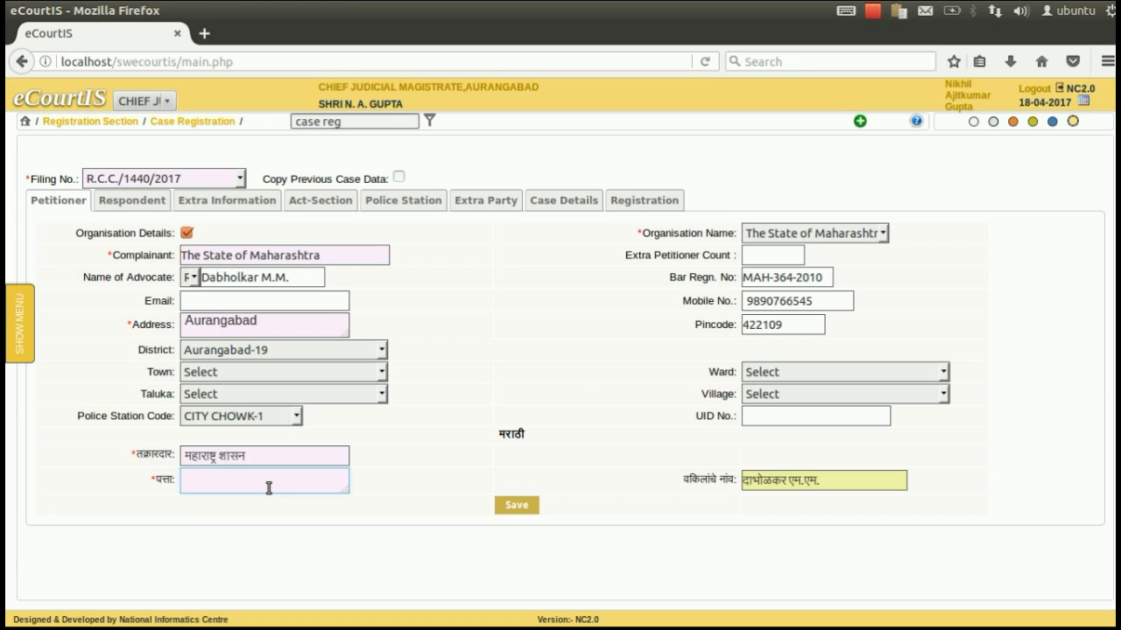
type("औरंगाबाद्")
left_click(518, 507)
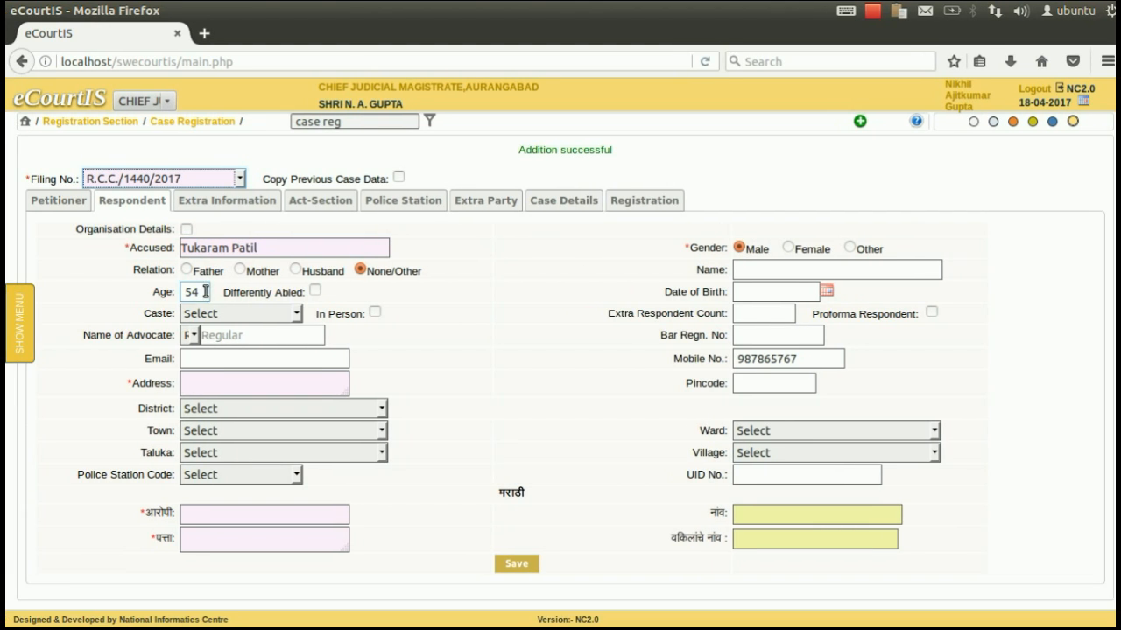
Step: Set the respondent's relation to Father and enter the father's name
left_click(315, 292)
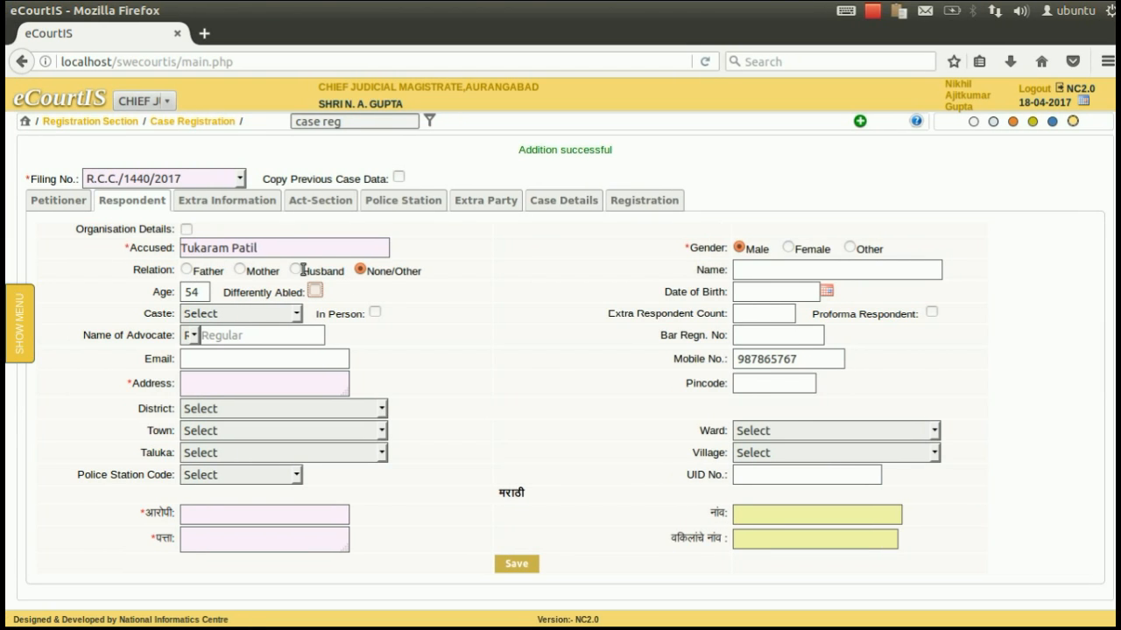
left_click(317, 292)
left_click(189, 270)
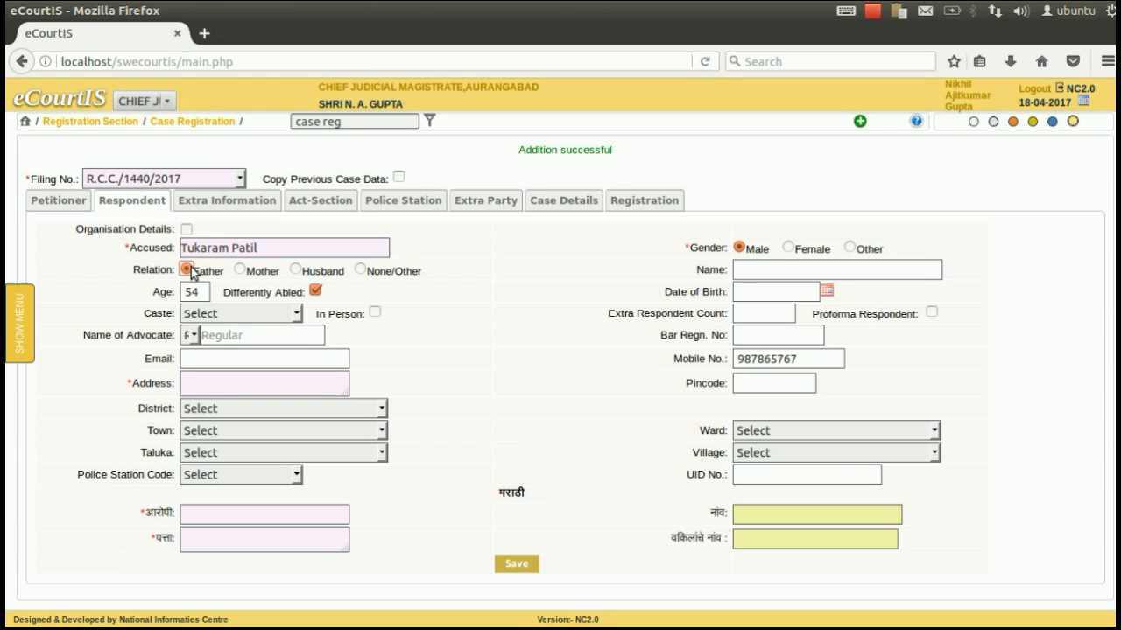
left_click(752, 274)
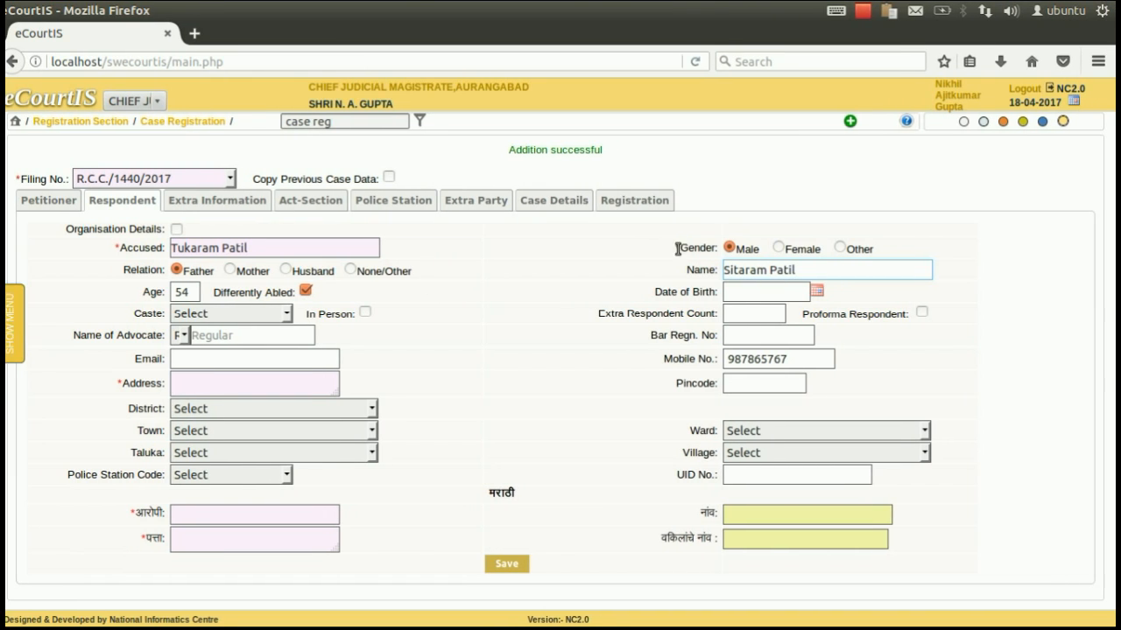
left_click(816, 292)
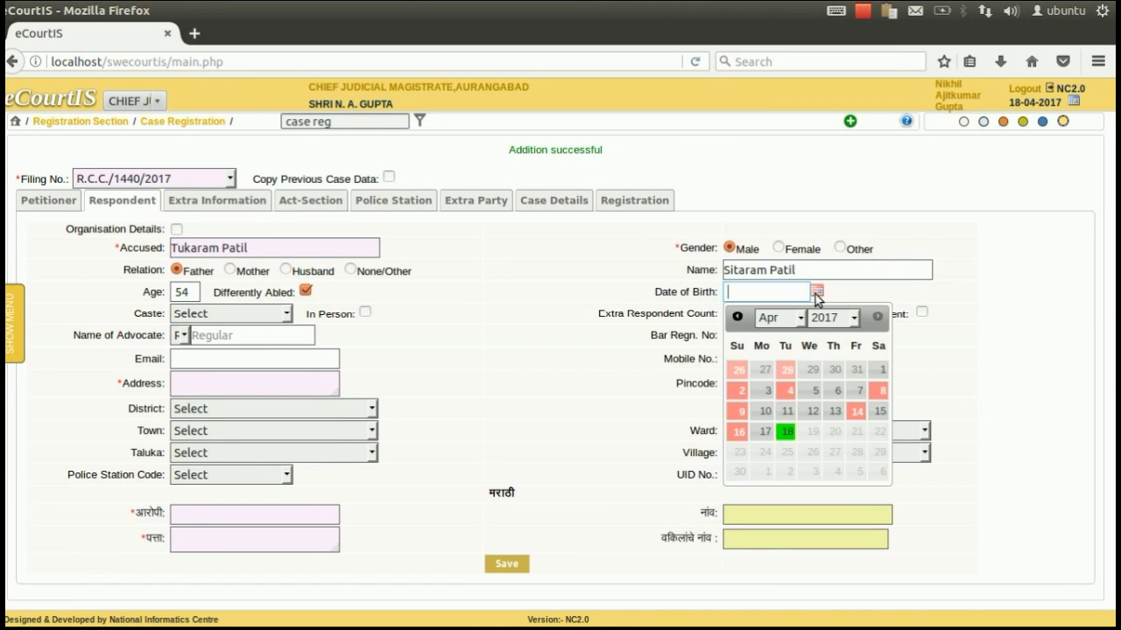
left_click(832, 318)
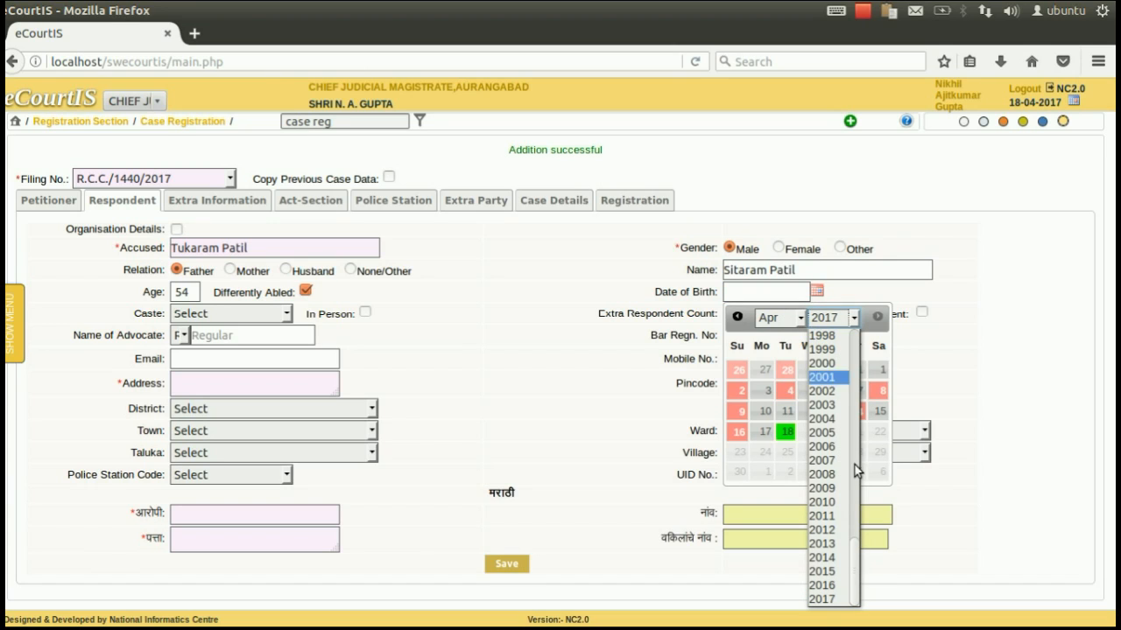
left_click_drag(856, 549, 856, 442)
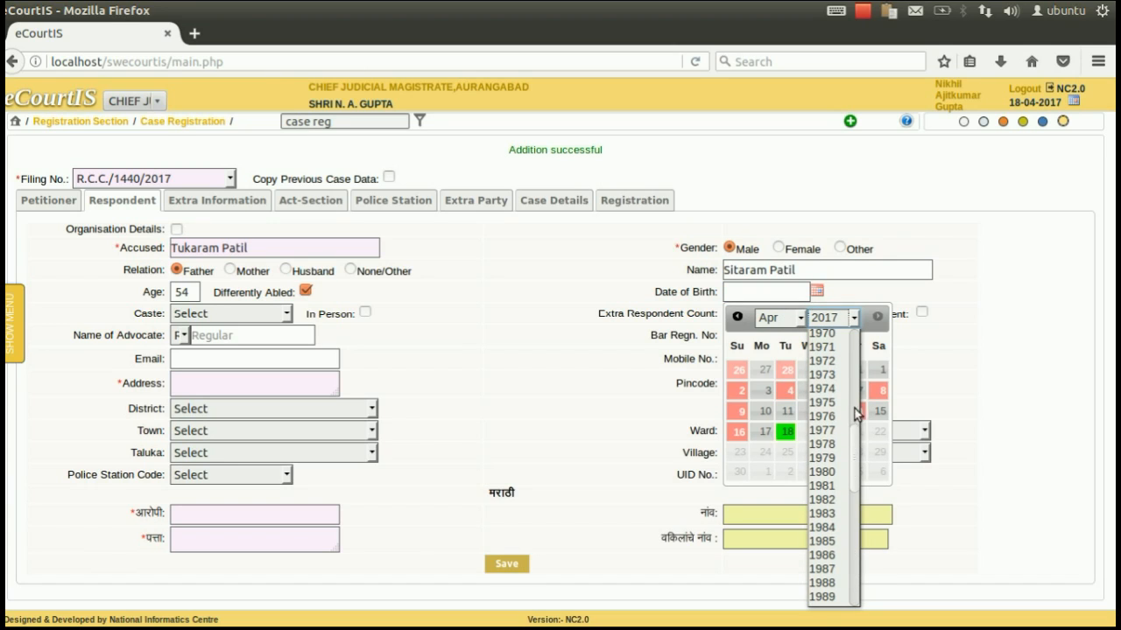
left_click(834, 348)
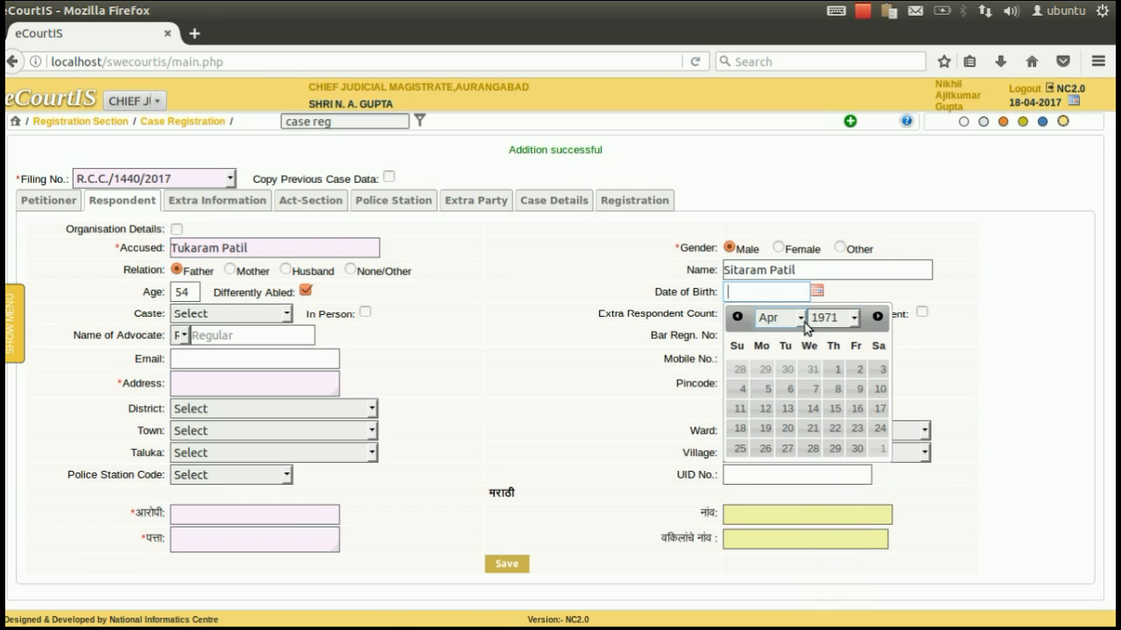
left_click(770, 408)
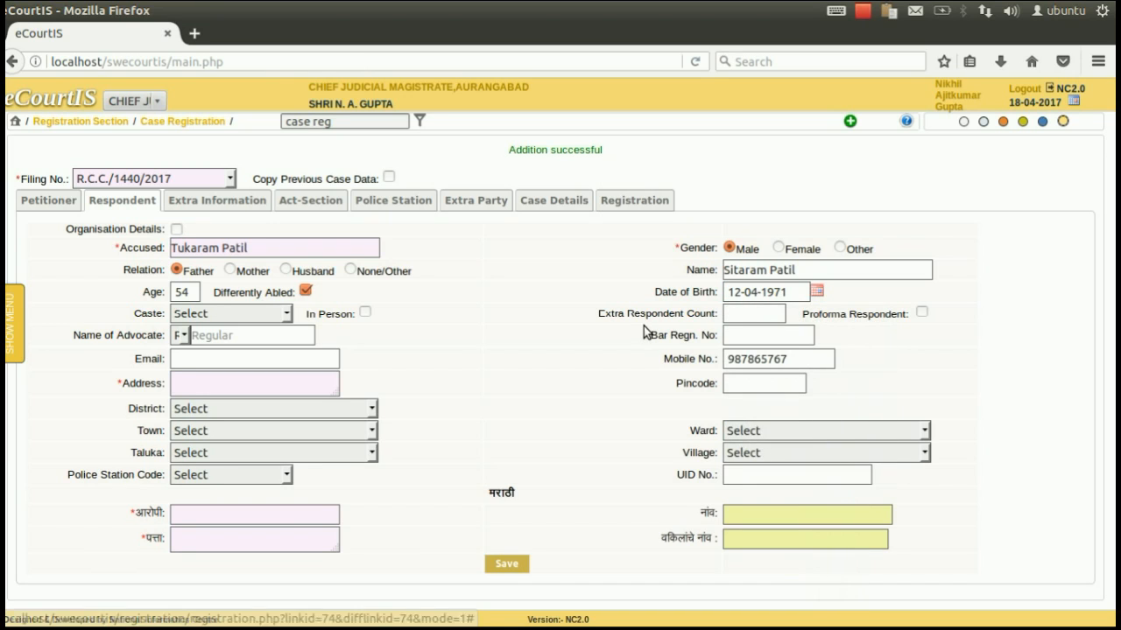
left_click(228, 312)
left_click(228, 346)
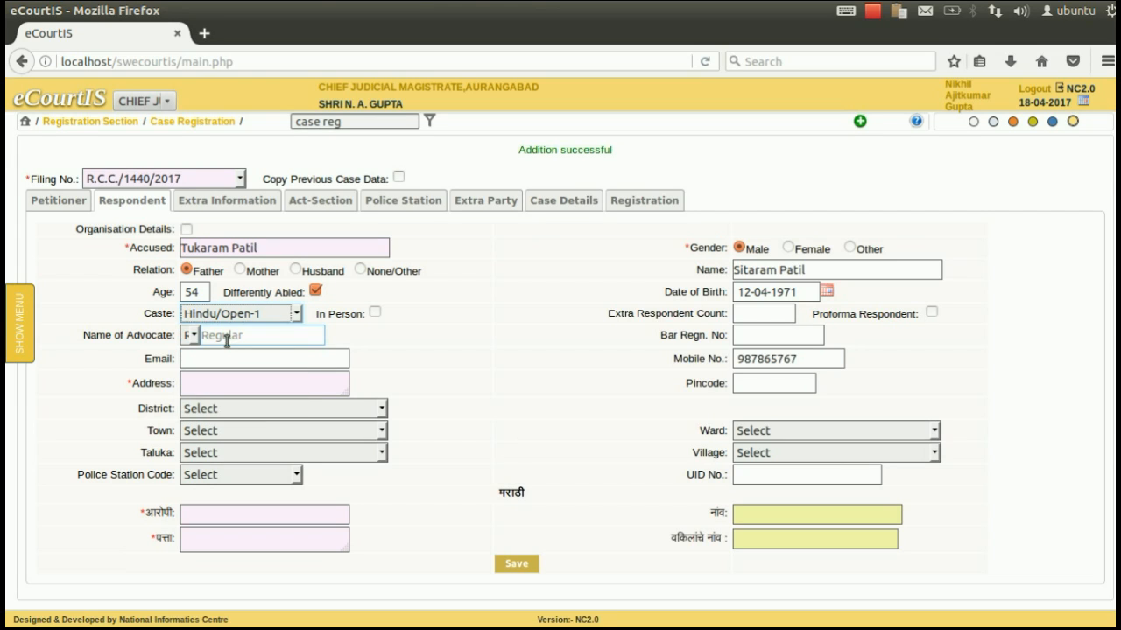
Step: Choose the respondent's advocate from the name suggestions, leaving proforma unmarked
left_click(769, 311)
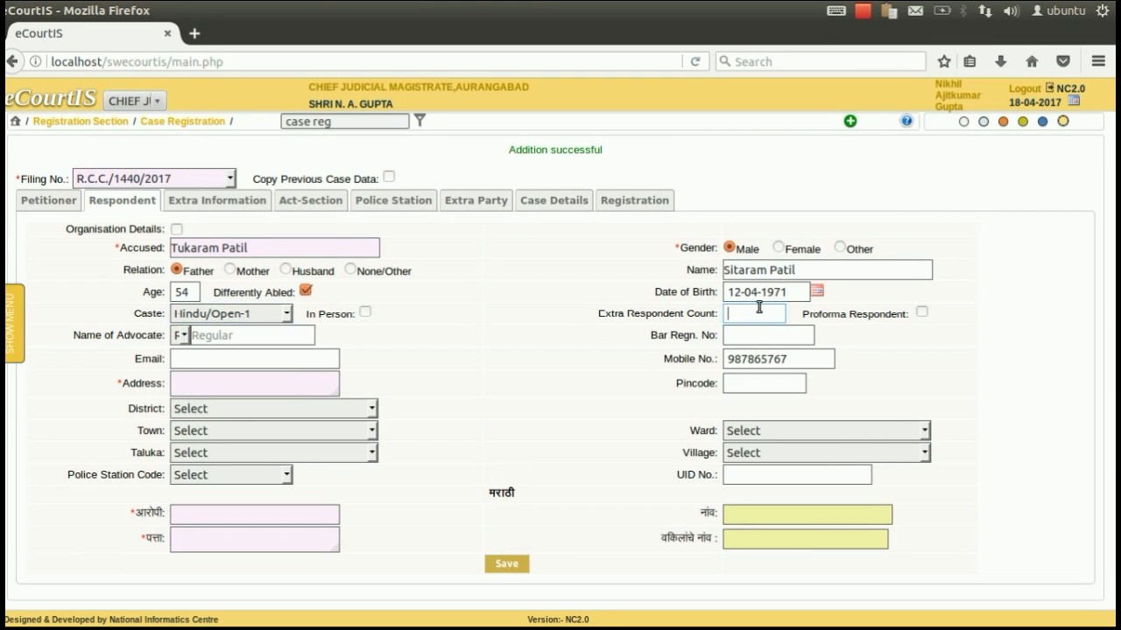
left_click(922, 314)
left_click(922, 314)
left_click(269, 328)
left_click(197, 339)
left_click(195, 339)
left_click(234, 339)
type("b")
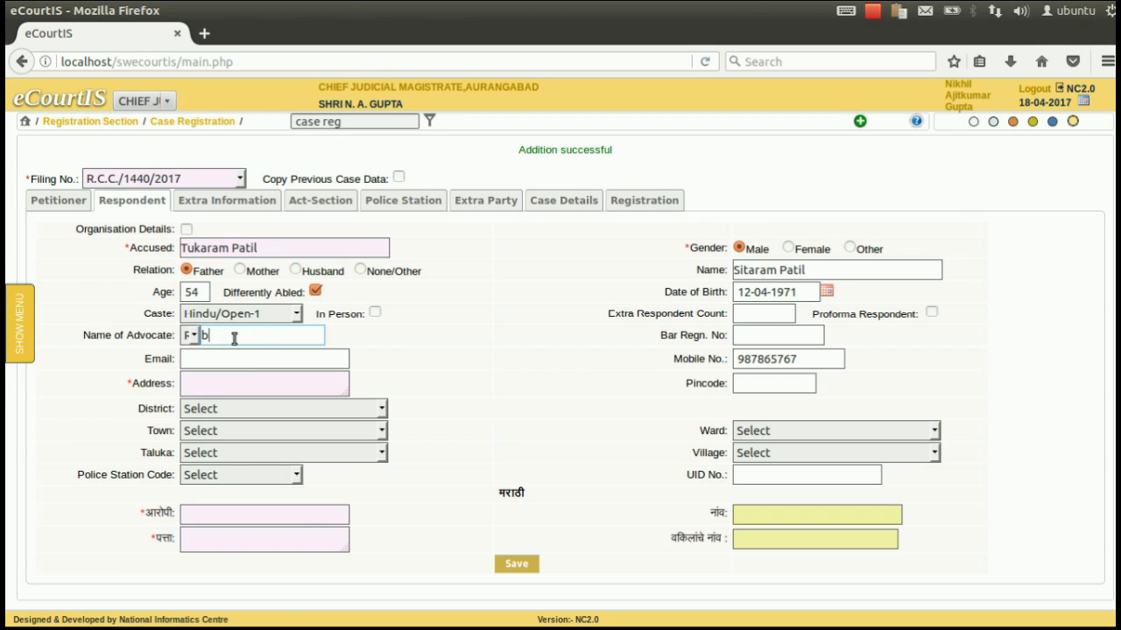
key("Down")
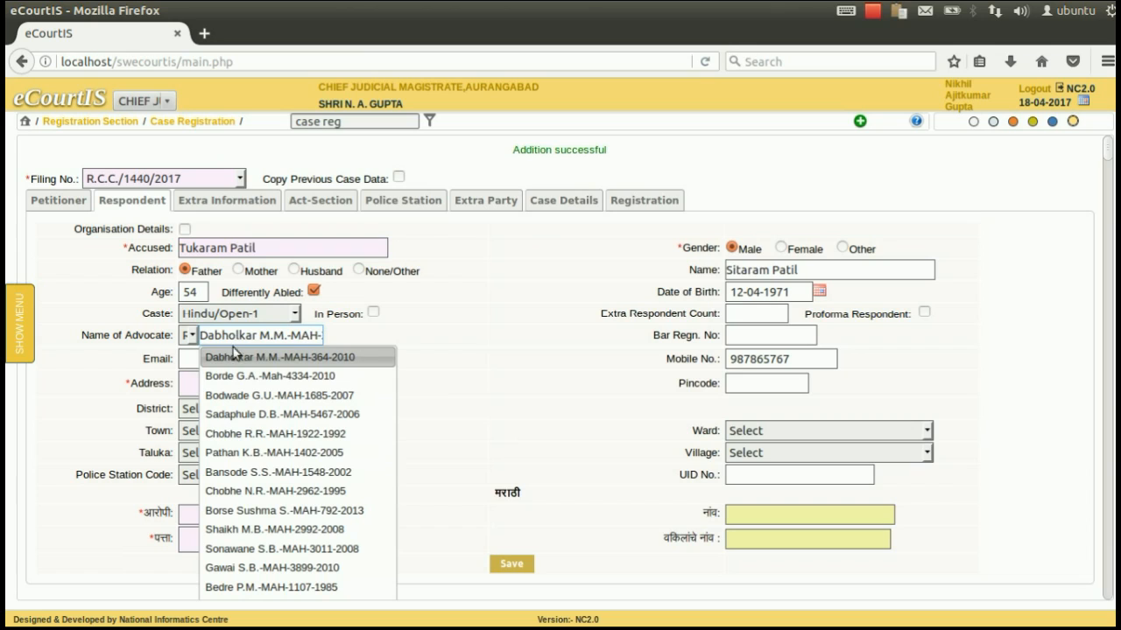
left_click(241, 409)
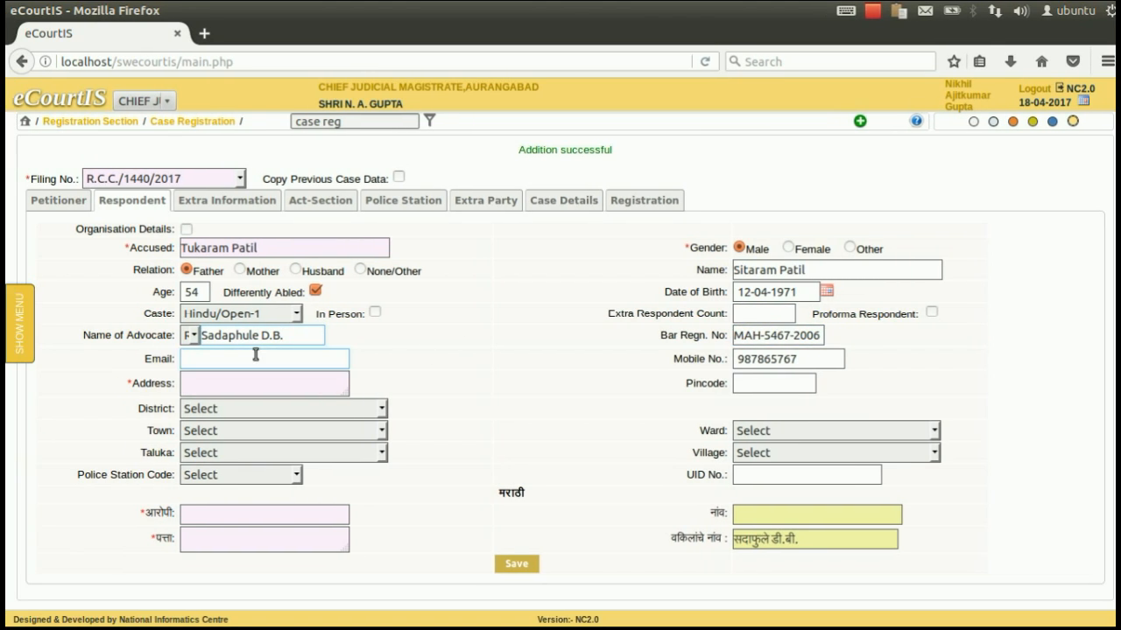
Step: Enter the respondent's address and pincode and choose district Aurangabad-19
left_click(246, 355)
left_click(242, 383)
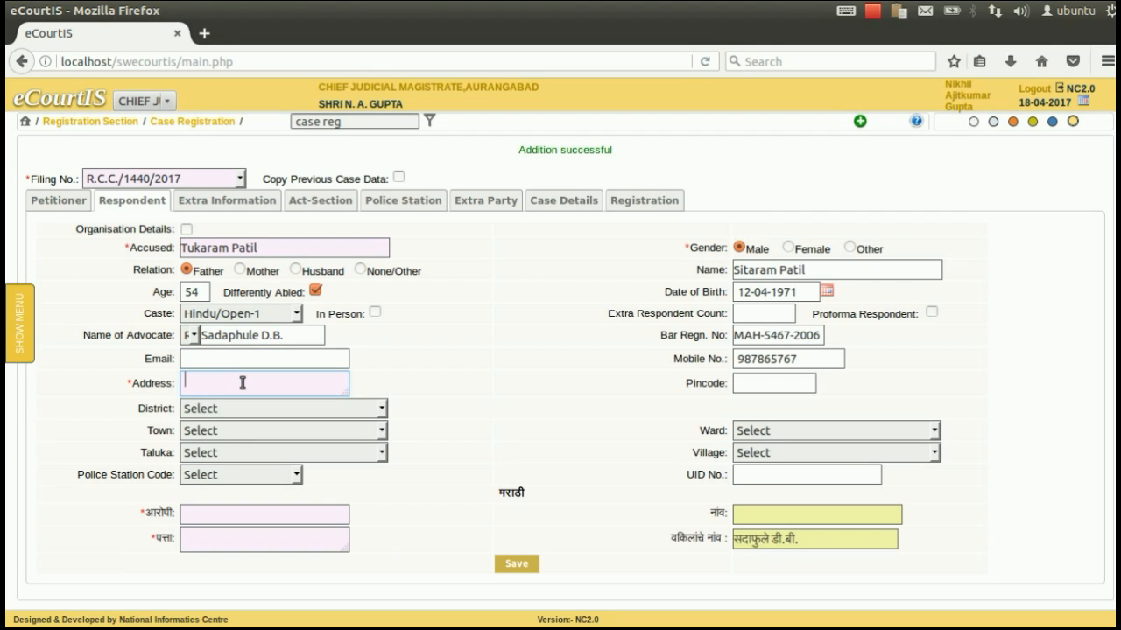
type("Aurangabad")
key("Tab")
type("432512")
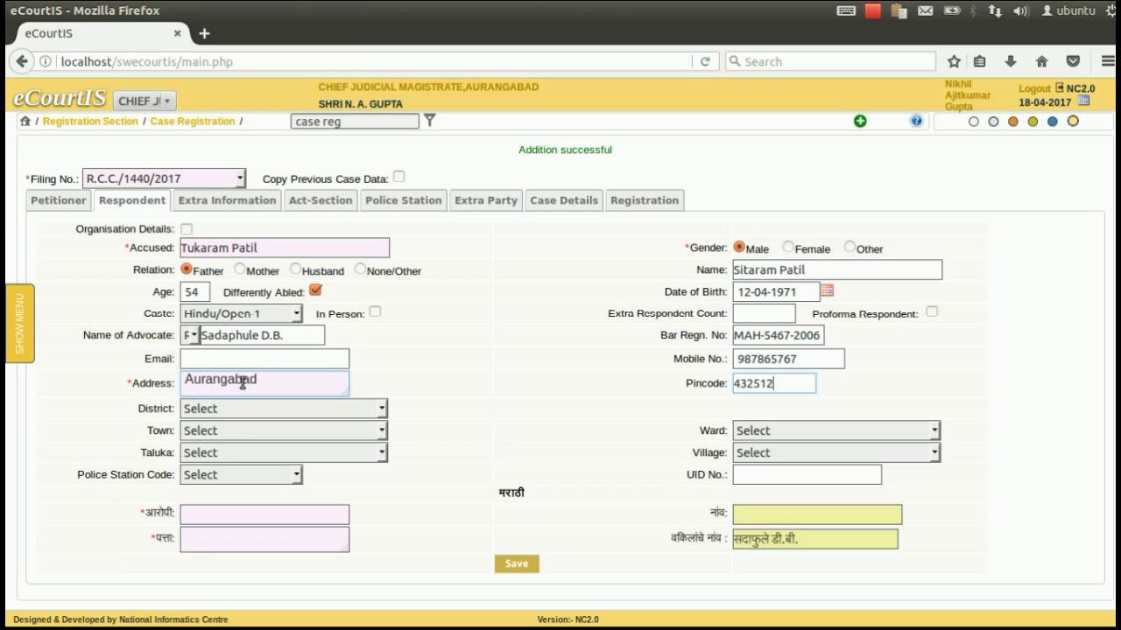
key("Tab")
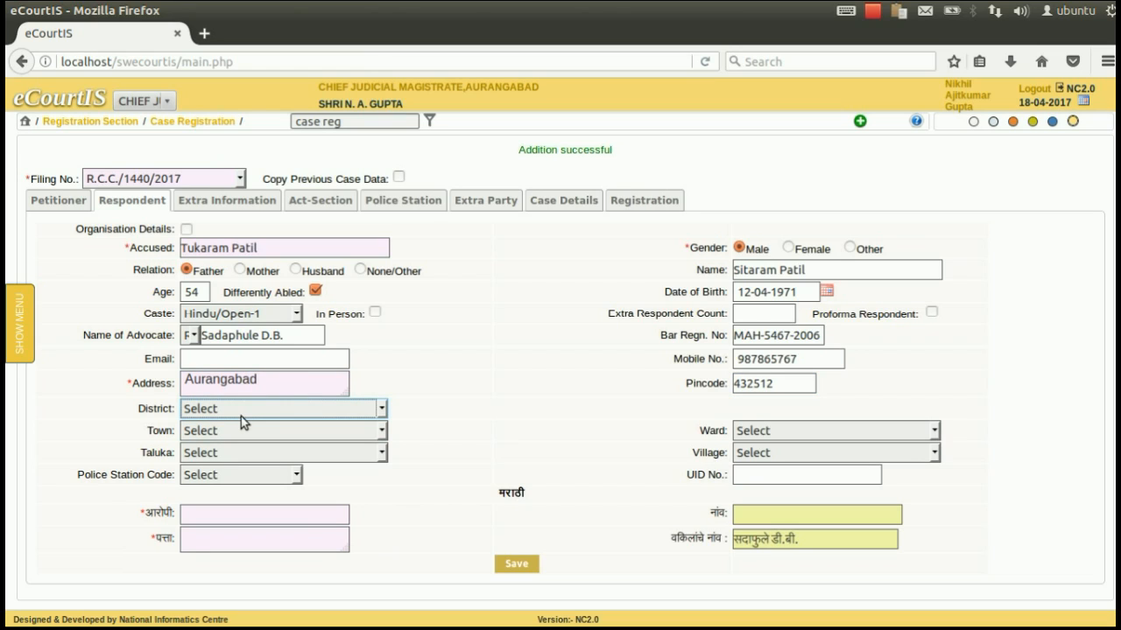
left_click(242, 409)
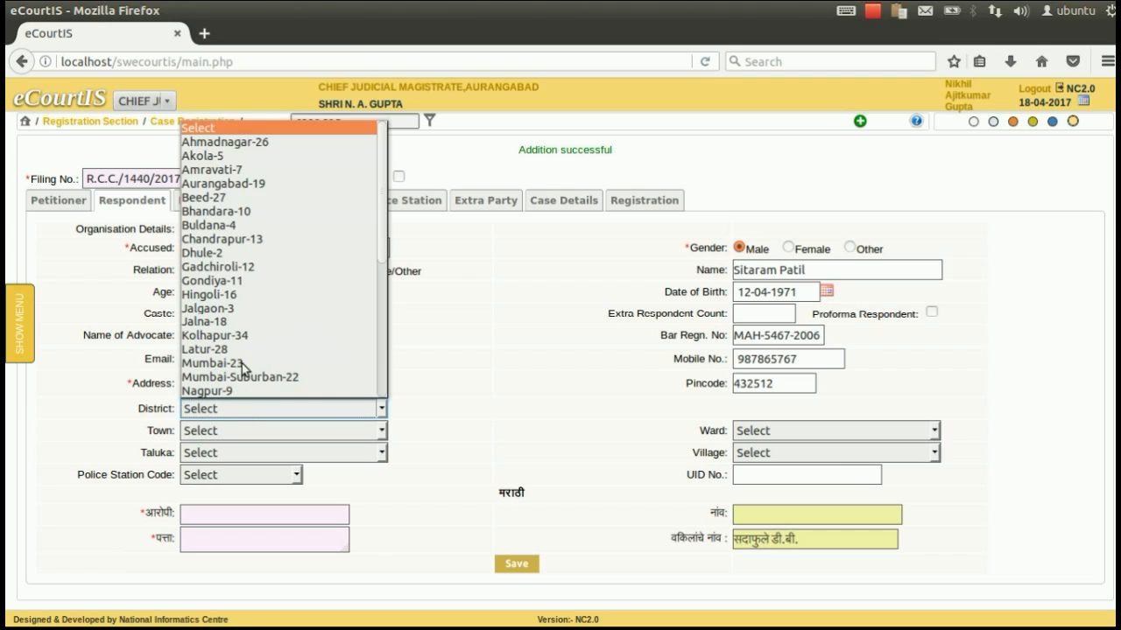
left_click(241, 183)
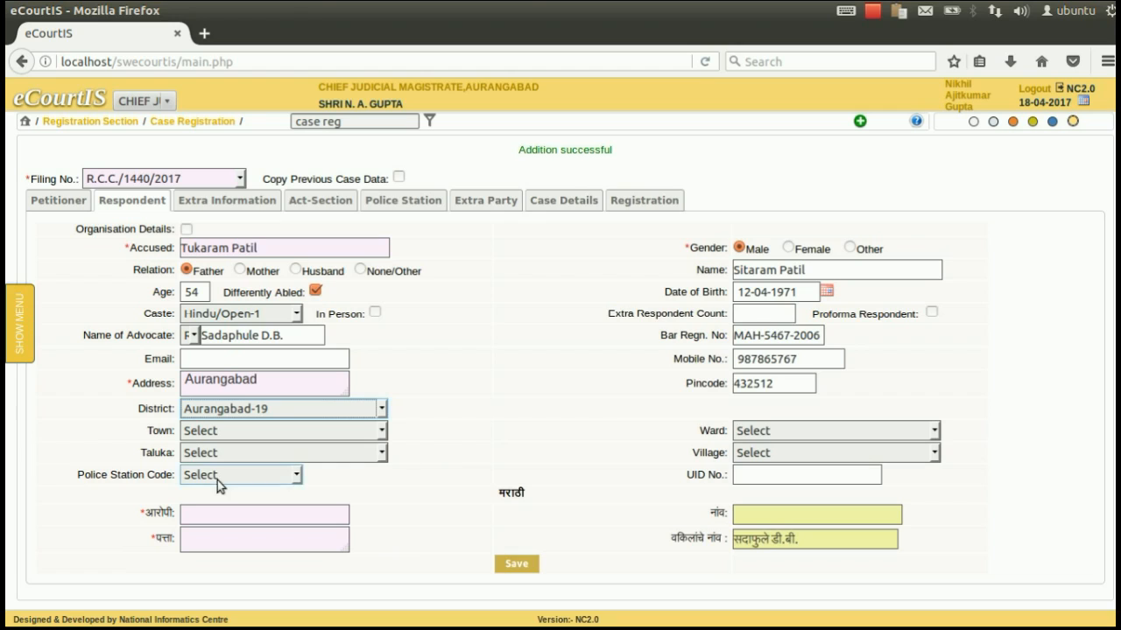
Step: Paste the accused's Marathi name and address, then save the respondent details
left_click(205, 514)
left_click(204, 539)
type("औरंगाबाद")
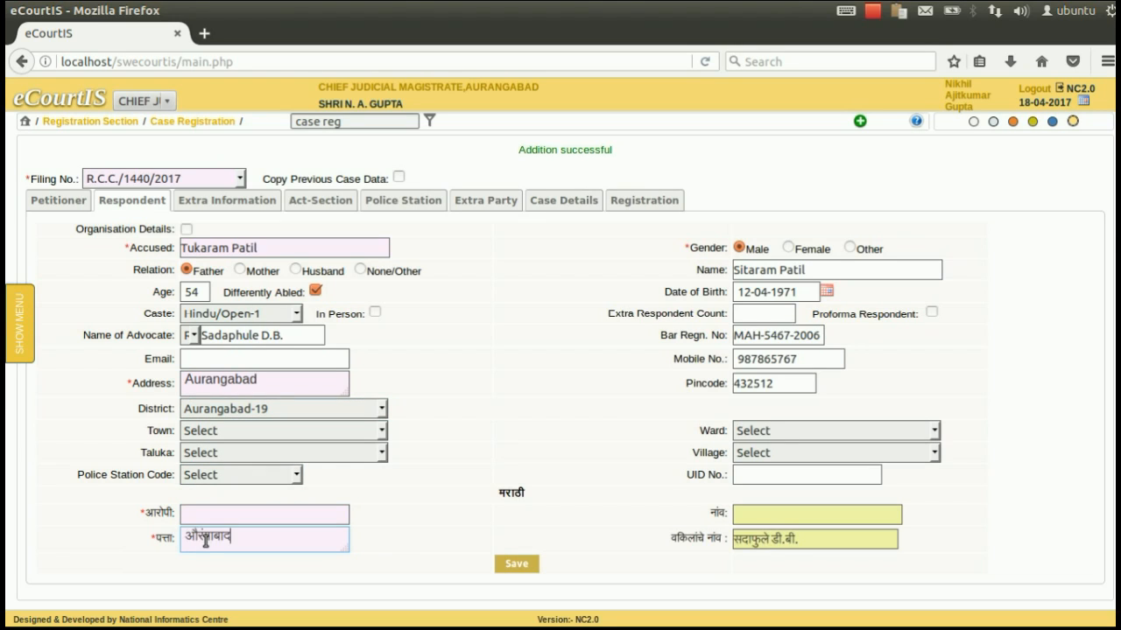
left_click(888, 14)
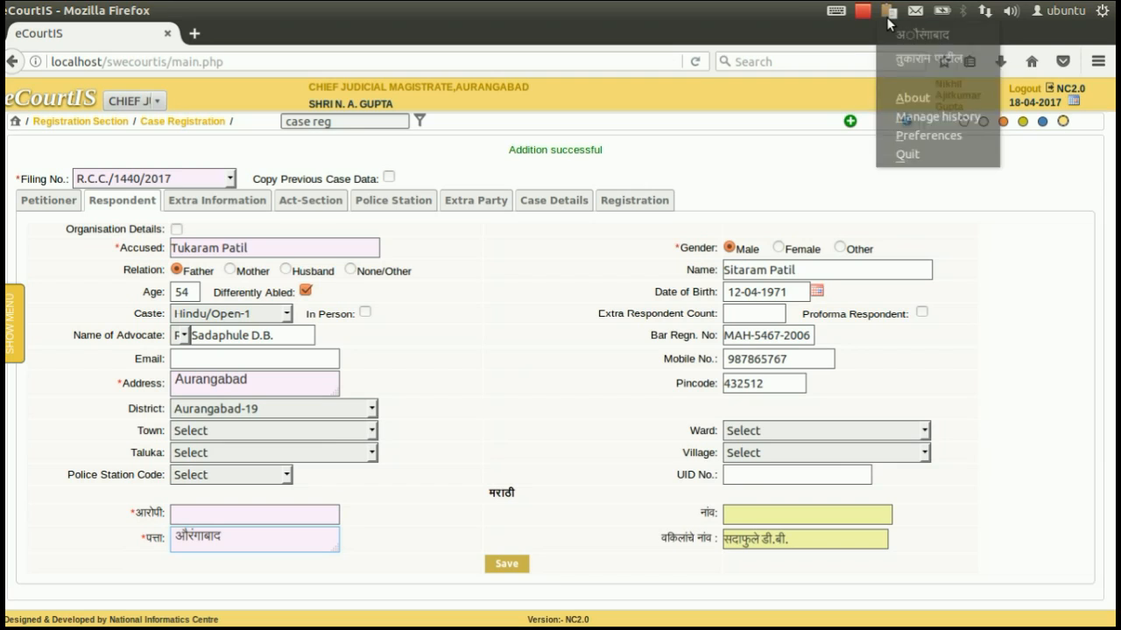
left_click(897, 60)
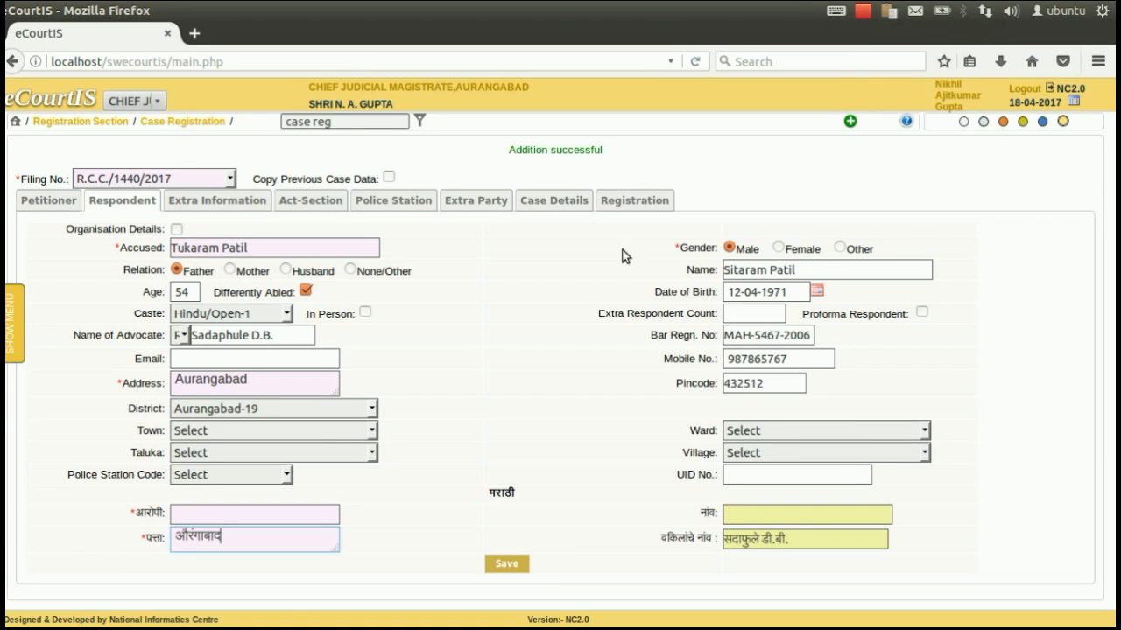
left_click(223, 517)
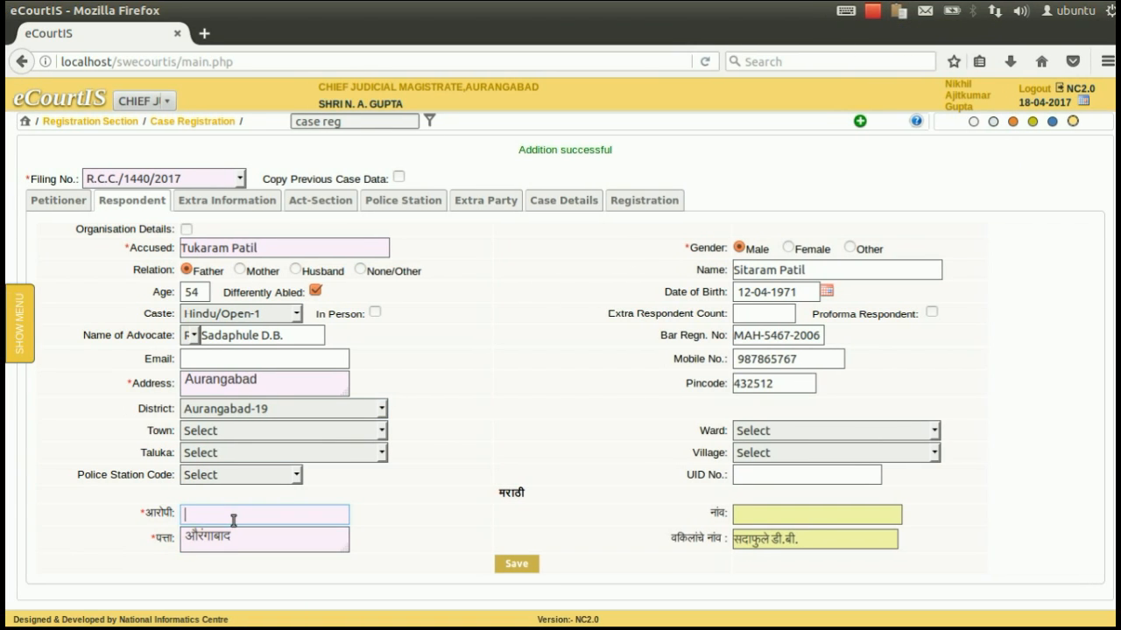
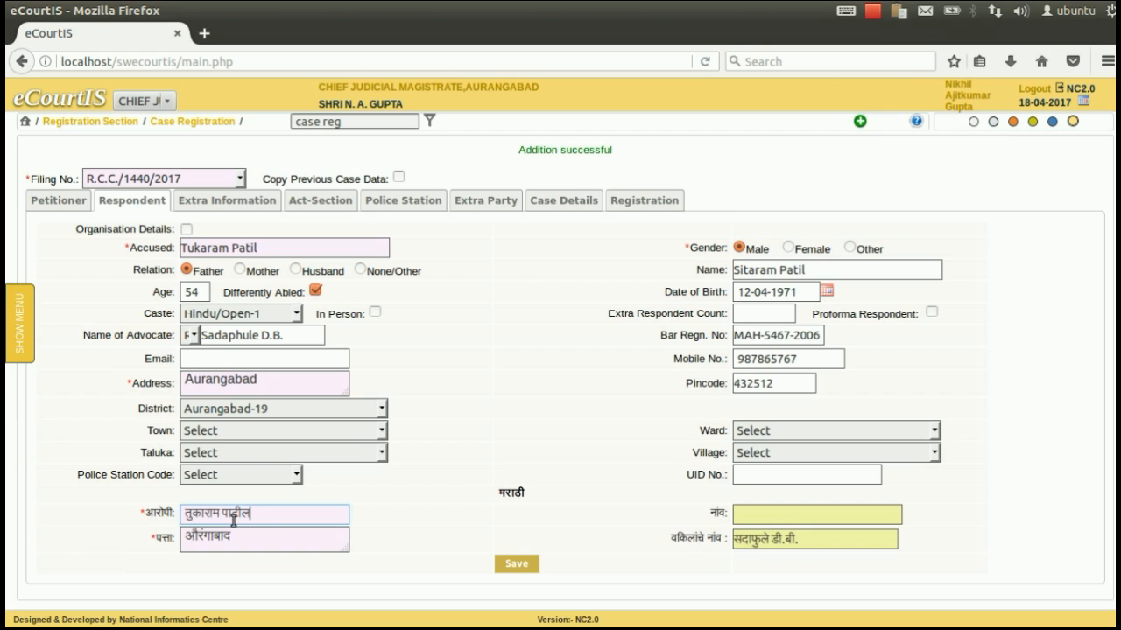
left_click(516, 565)
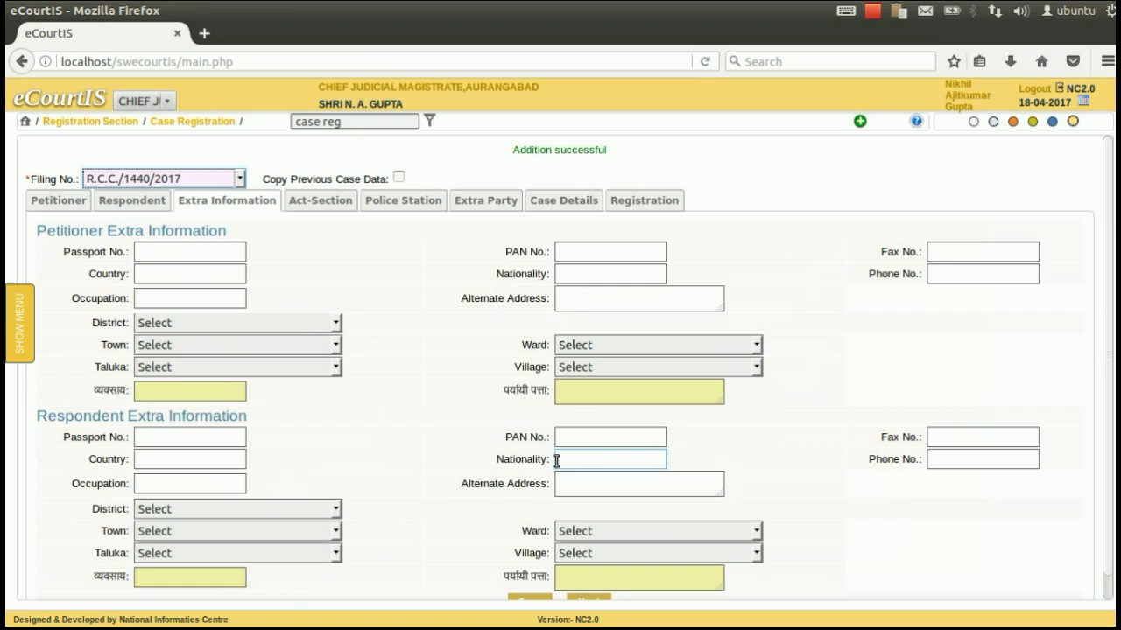
Step: Save the Extra Information page and the act details (Indian Arms Act-123, section 4)
scroll(494, 413, "down", 1)
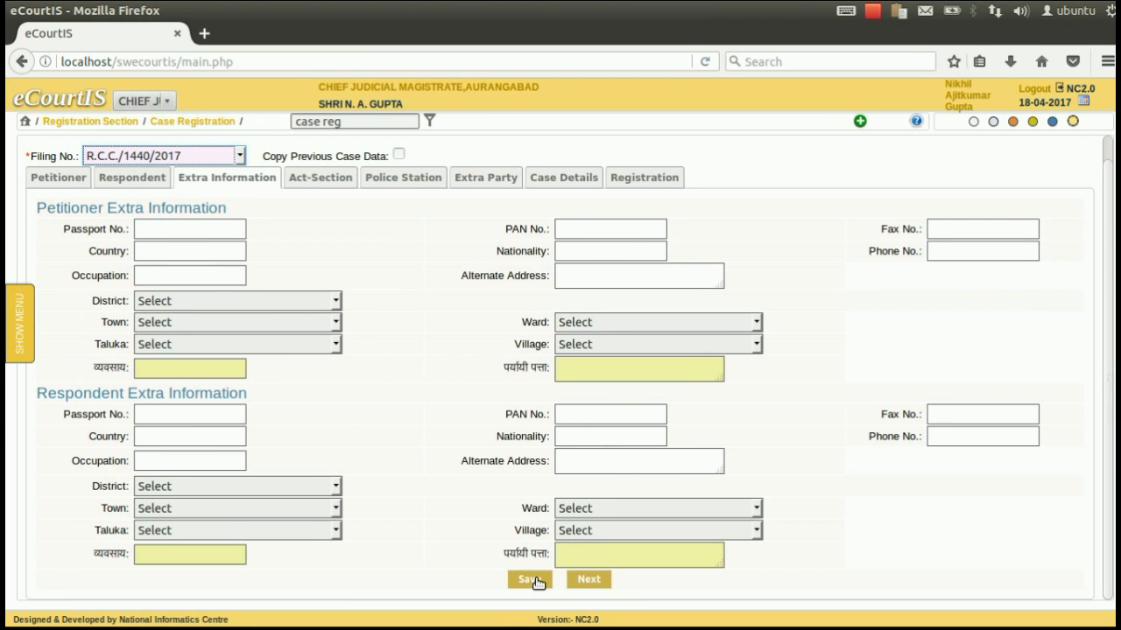
left_click(529, 579)
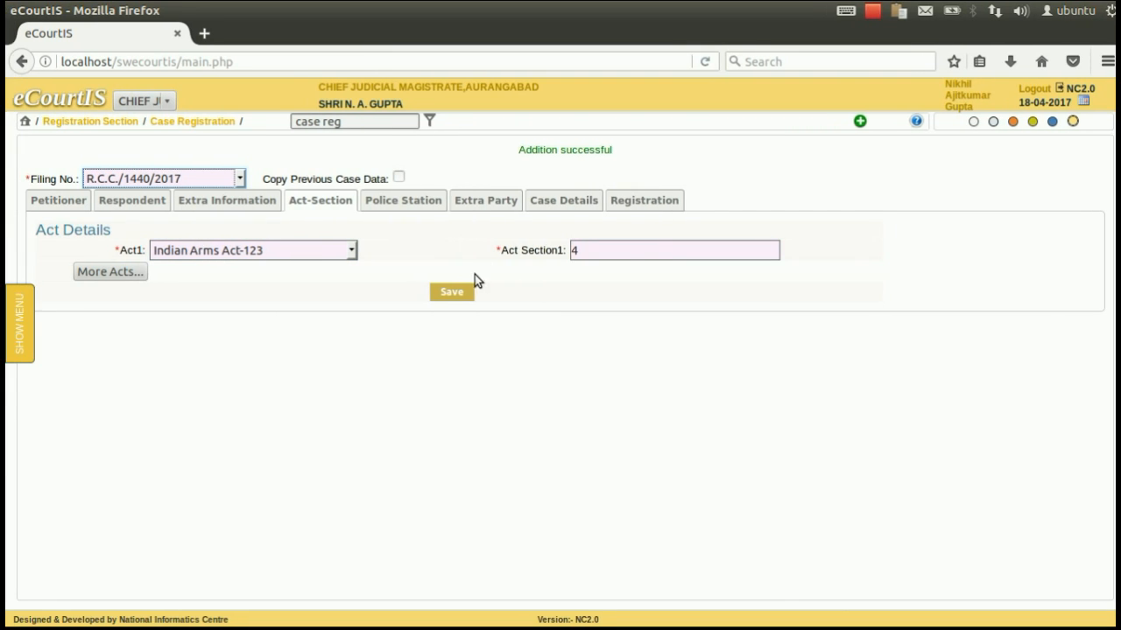
left_click(457, 292)
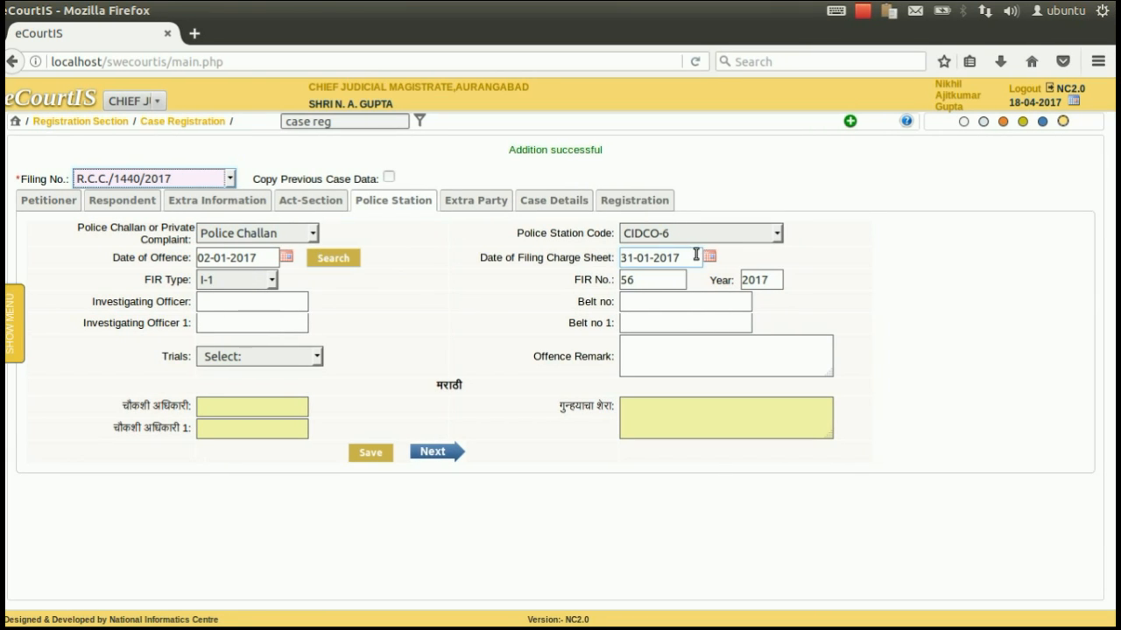
Step: Enter the investigating officer's name on the Police Station tab
left_click(283, 300)
left_click(282, 298)
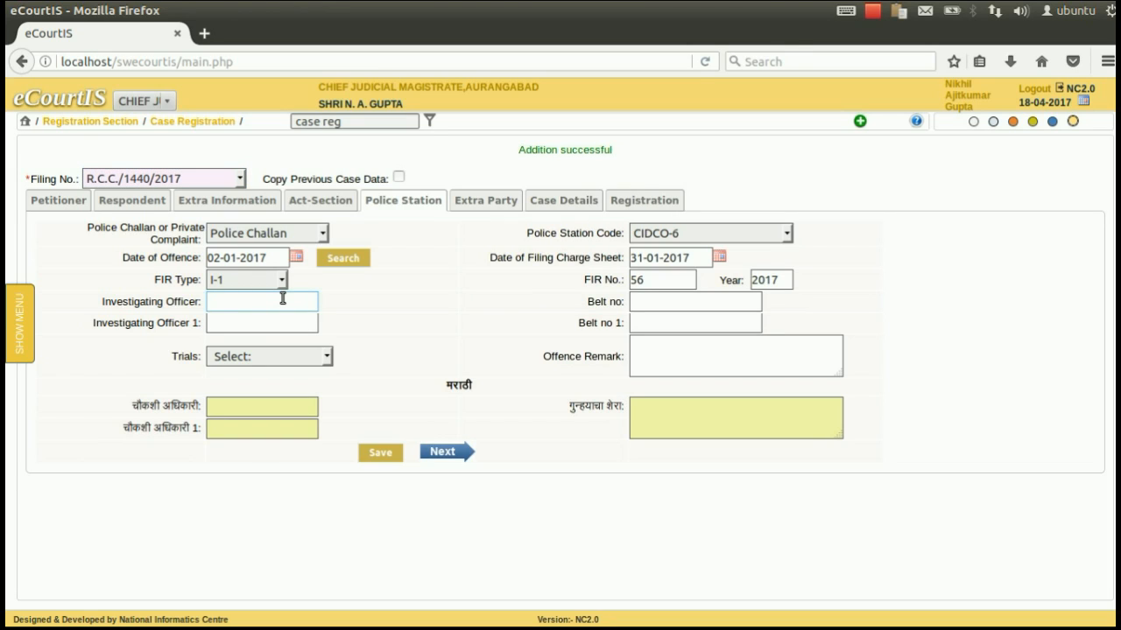
key("Tab")
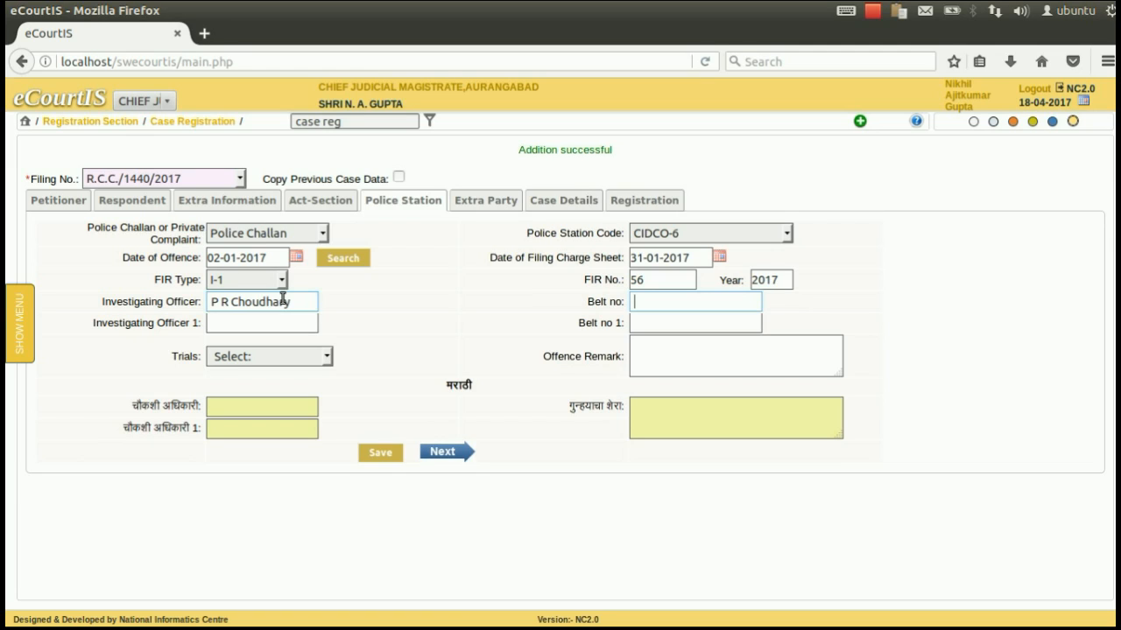
key("Tab")
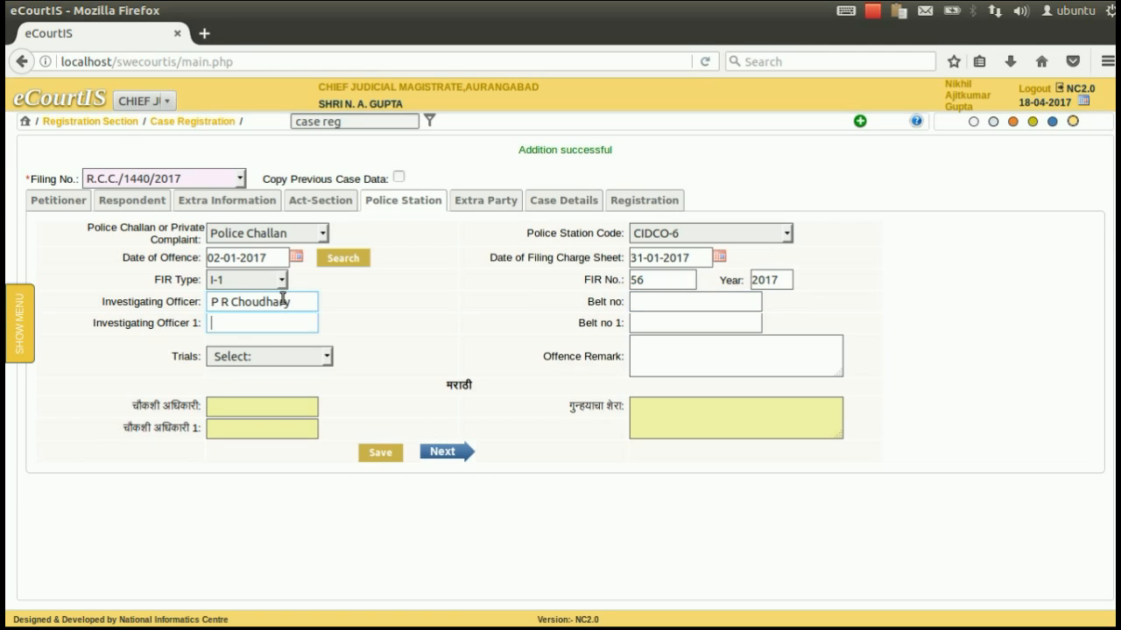
key("Tab")
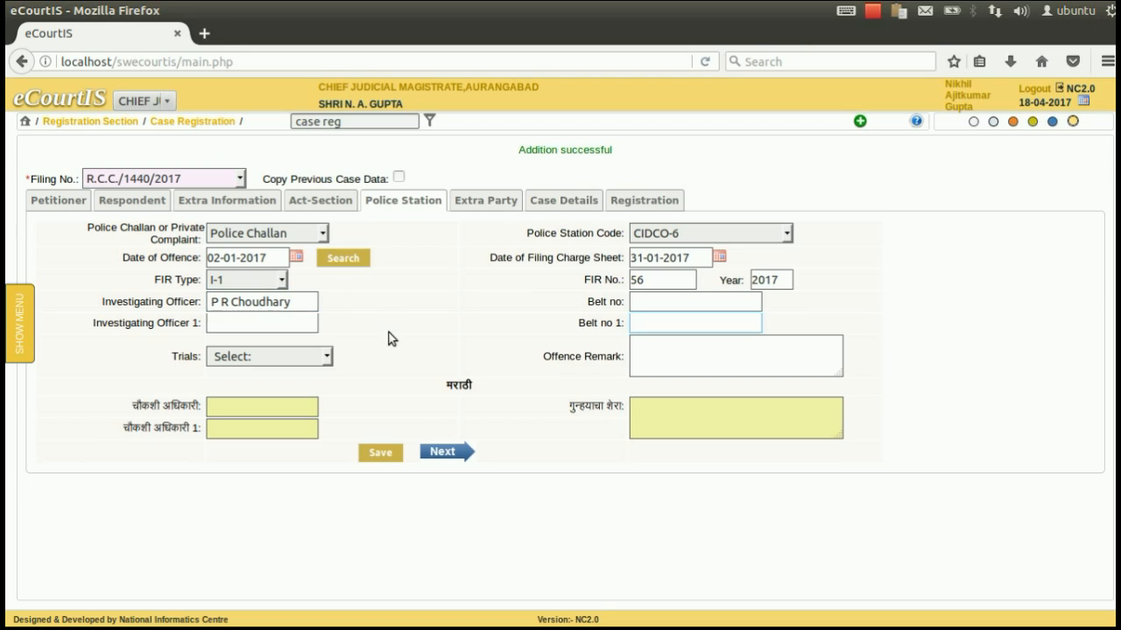
Step: Set the trial type to Regular and save the police station details
left_click(275, 359)
left_click(277, 363)
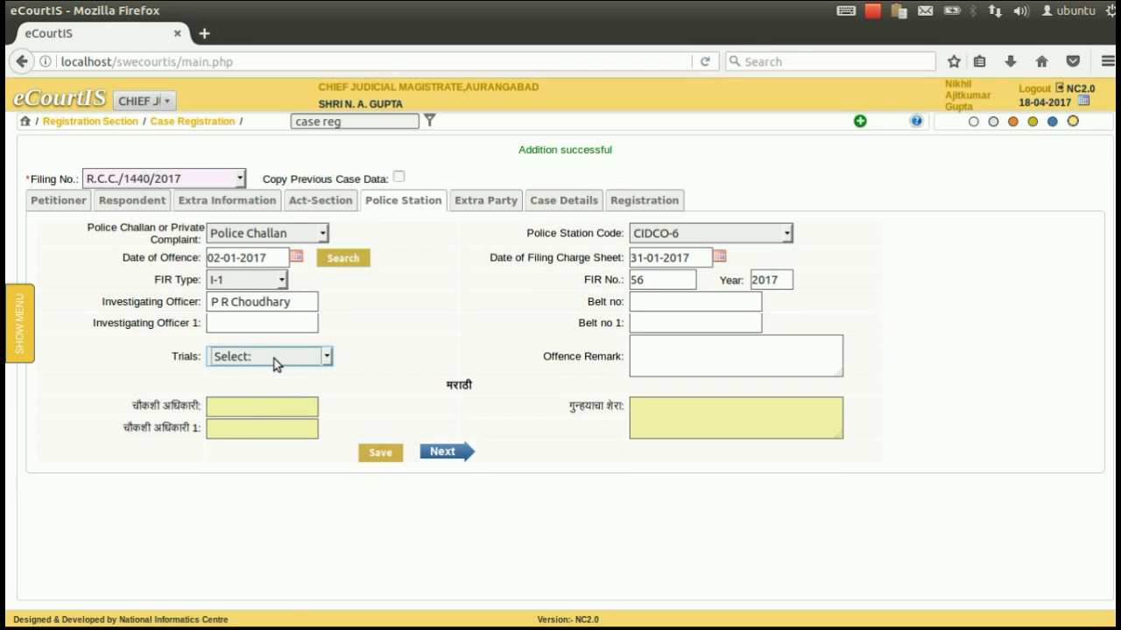
left_click(274, 358)
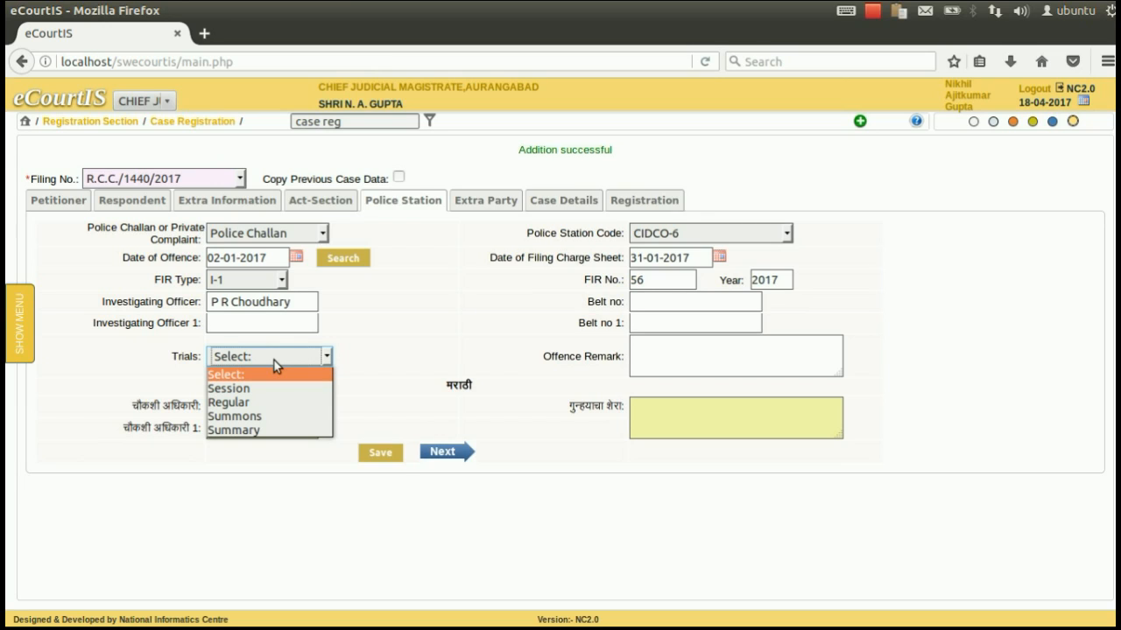
left_click(266, 405)
left_click(639, 365)
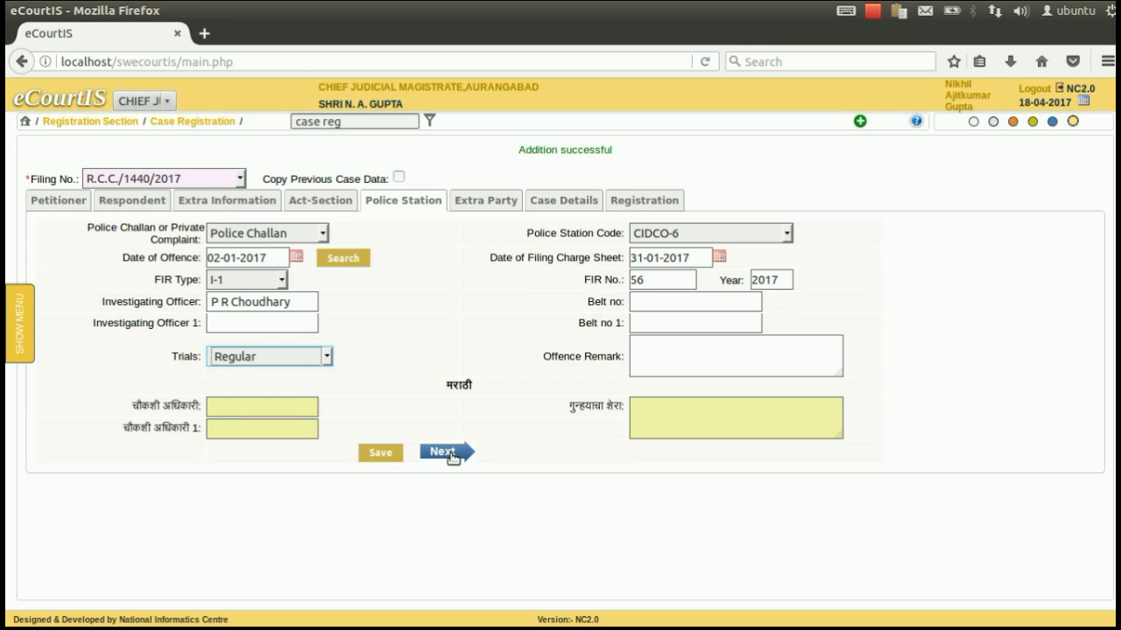
left_click(381, 454)
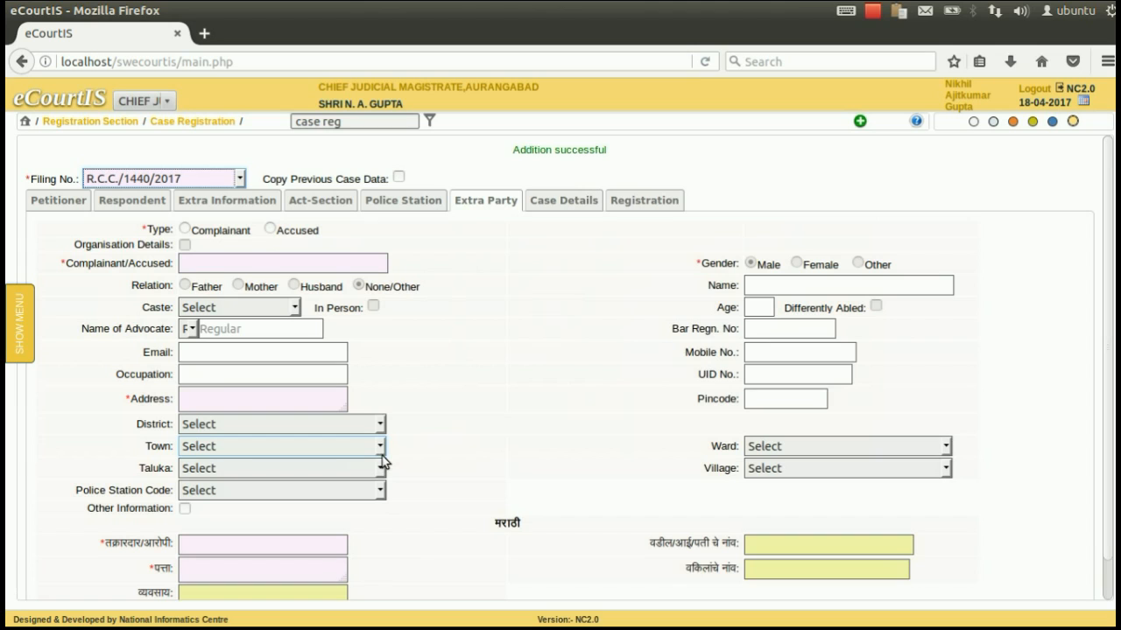
Step: Leave Extra Party empty after the compulsory-field warnings and move to Case Details
scroll(538, 368, "down", 2)
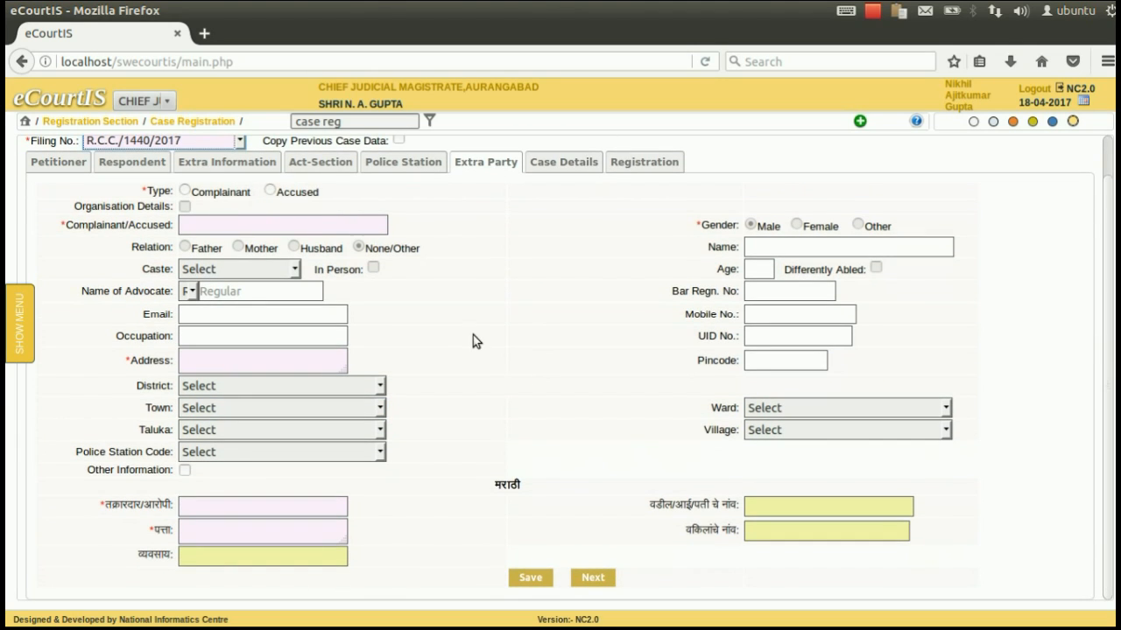
left_click(527, 578)
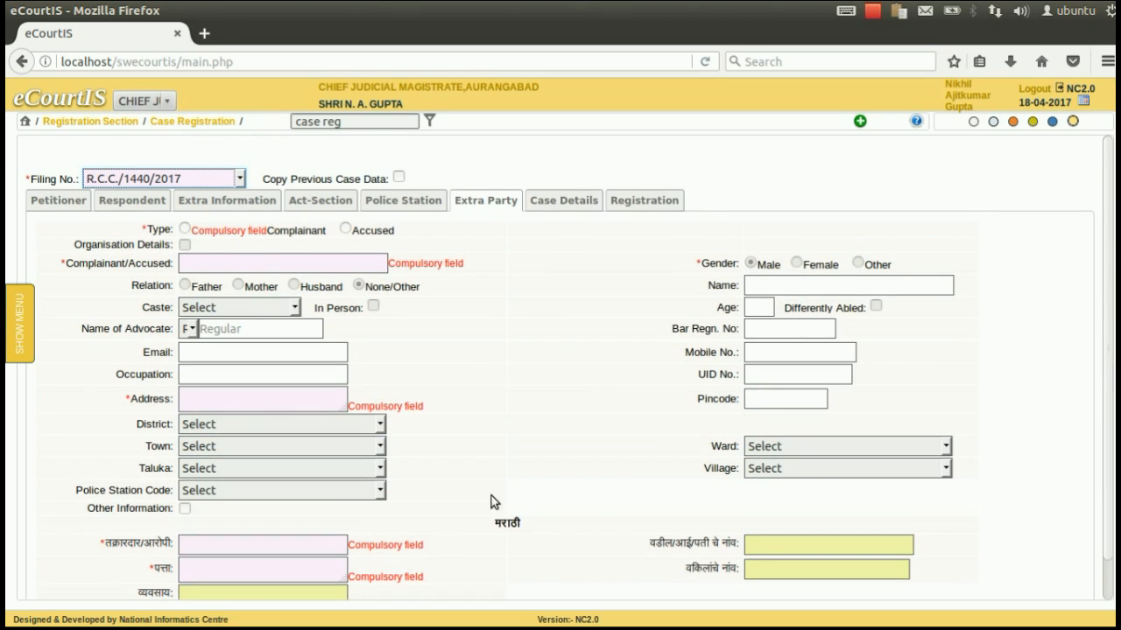
left_click(555, 206)
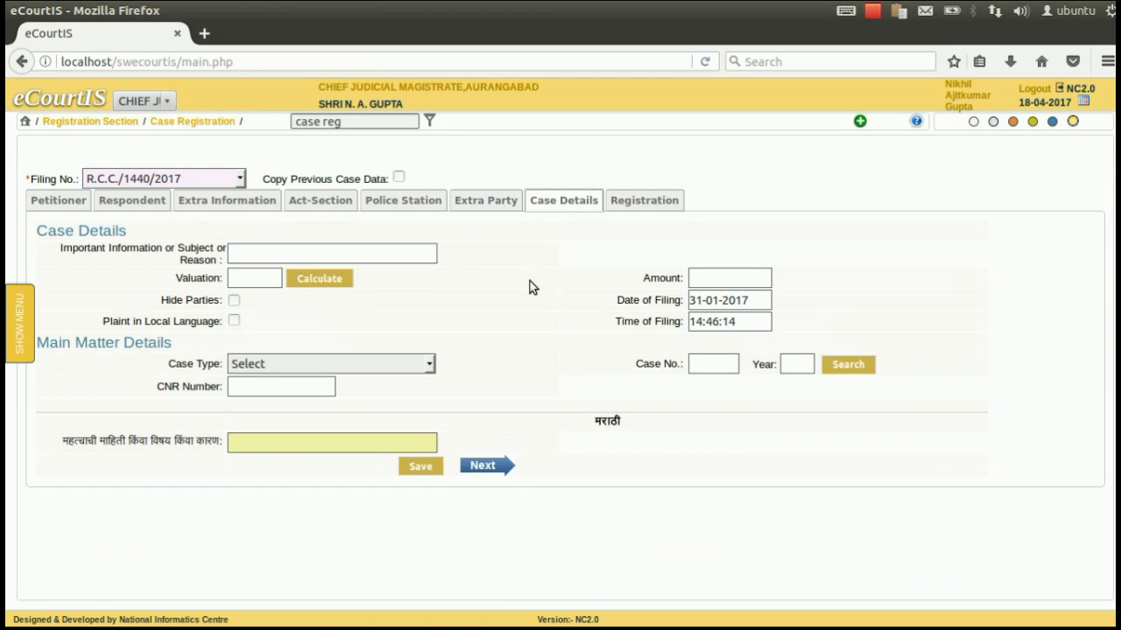
Step: Focus the Important Information field, then switch to the Registration form showing case type R.C.C.-30
left_click(238, 260)
left_click(655, 202)
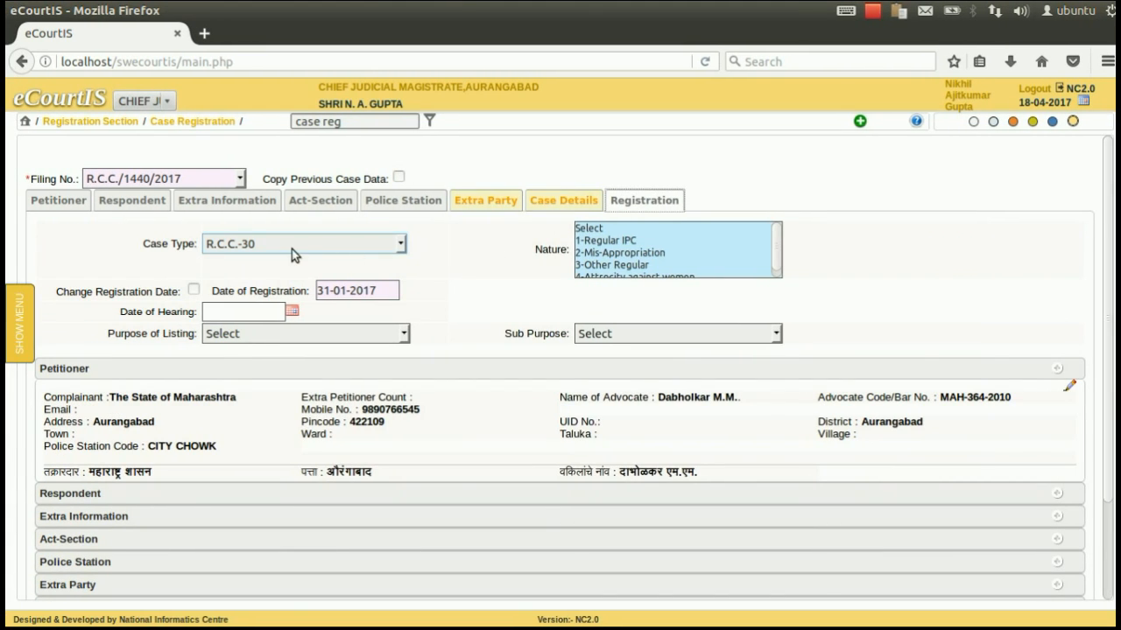
scroll(290, 248, "down", 2)
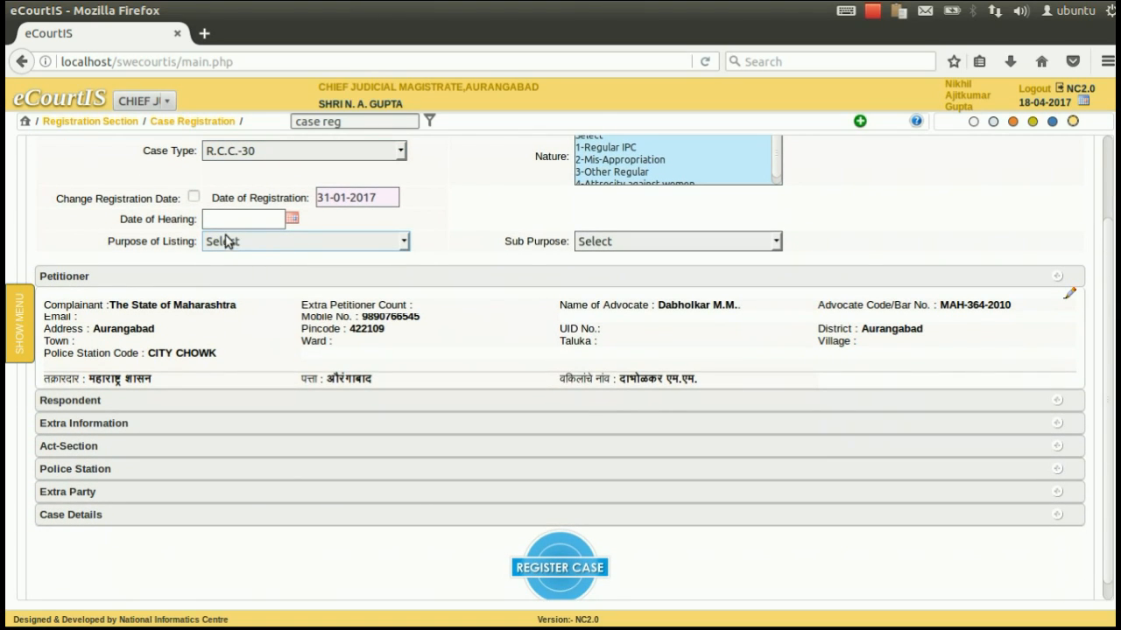
double_click(339, 198)
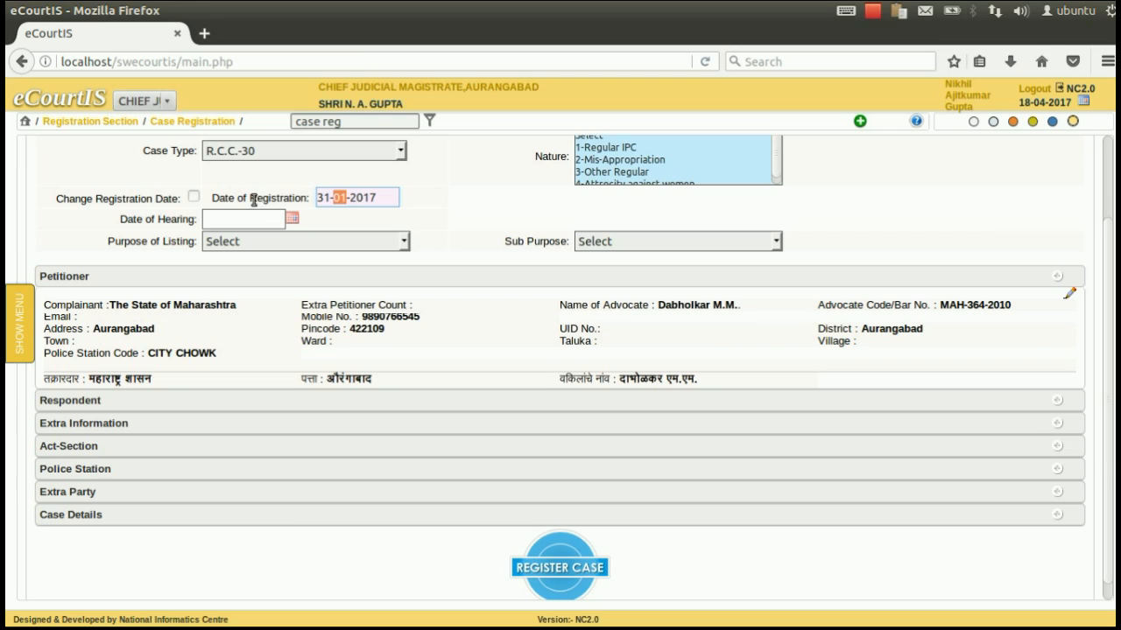
left_click(194, 197)
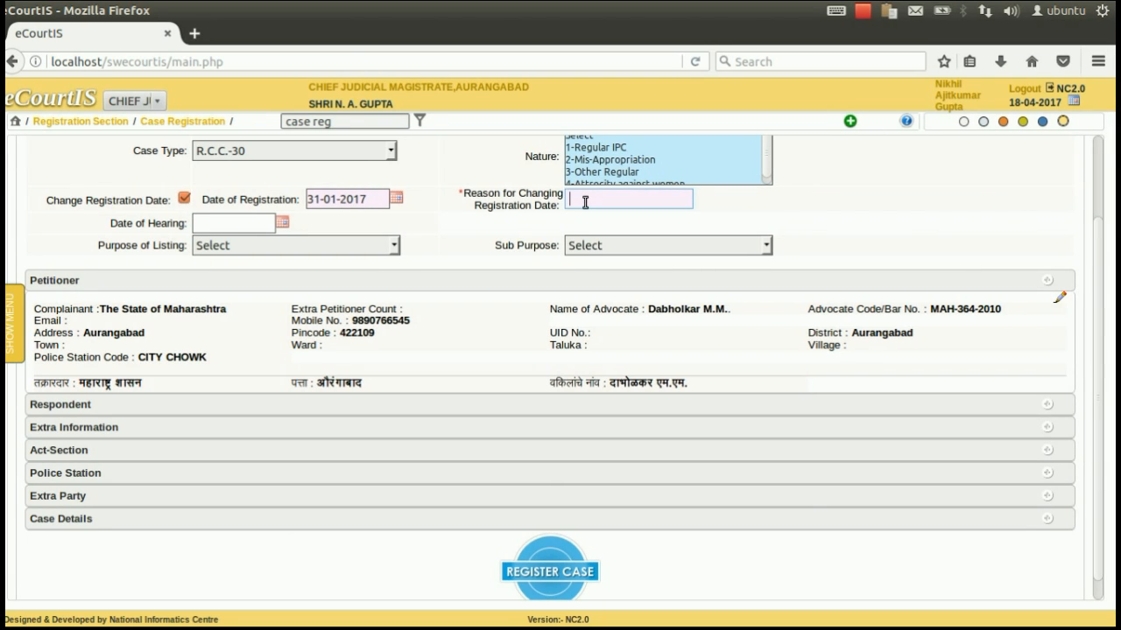
left_click(194, 199)
left_click(214, 219)
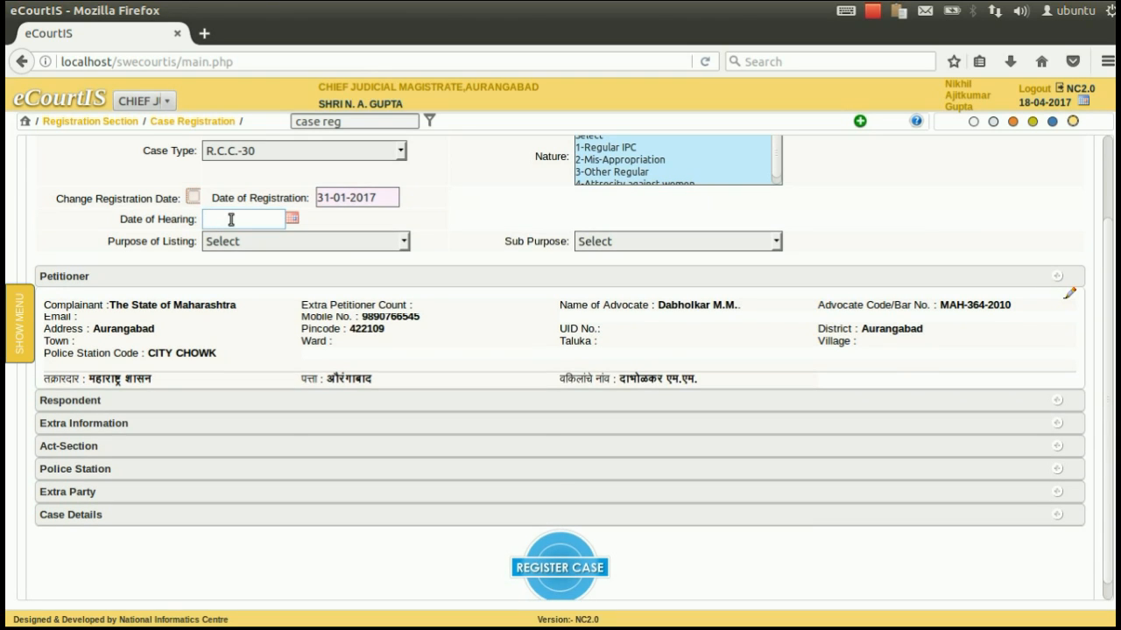
Step: Set the Date of Hearing to 15-02-2017 from the calendar
left_click(293, 219)
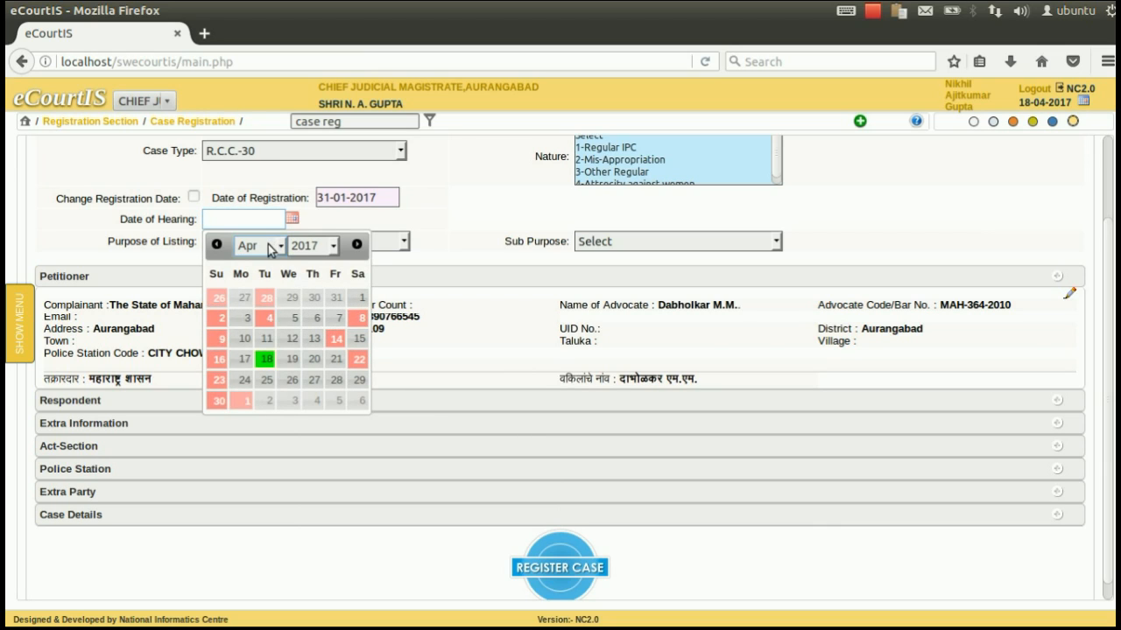
left_click(269, 249)
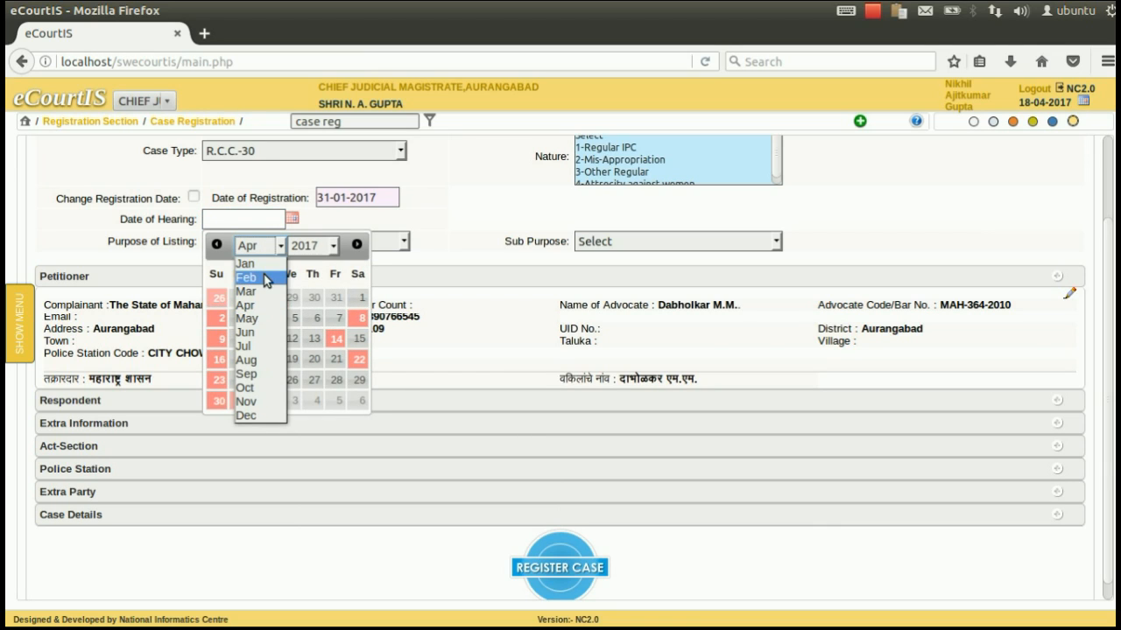
left_click(265, 278)
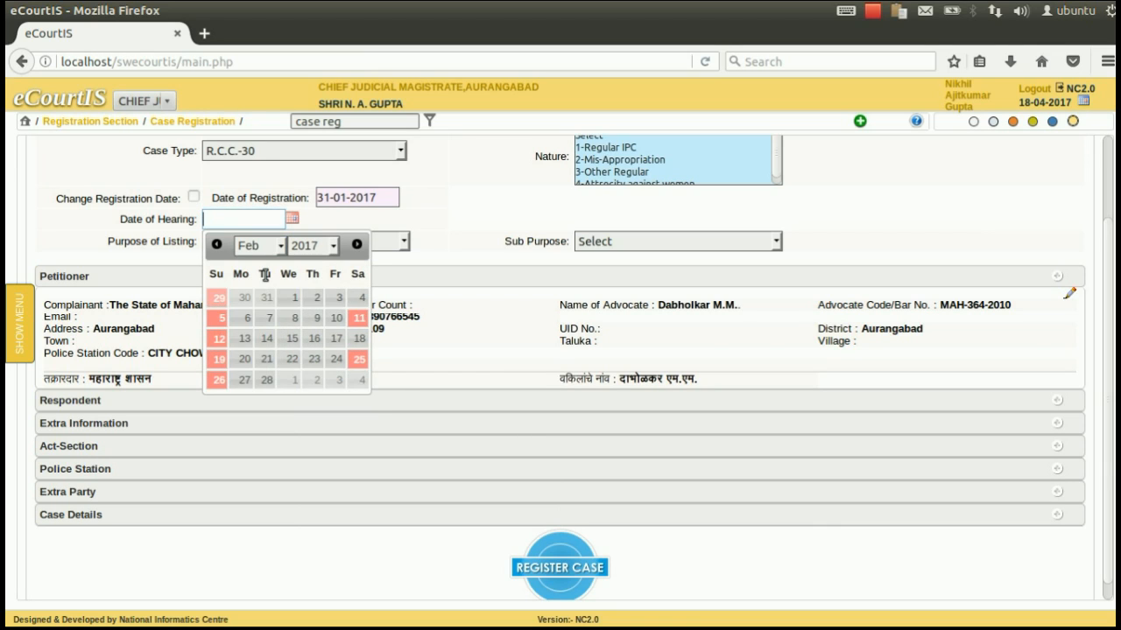
left_click(294, 339)
Step: Choose Awaiting Warrant-66 as the Purpose of Listing
left_click(252, 246)
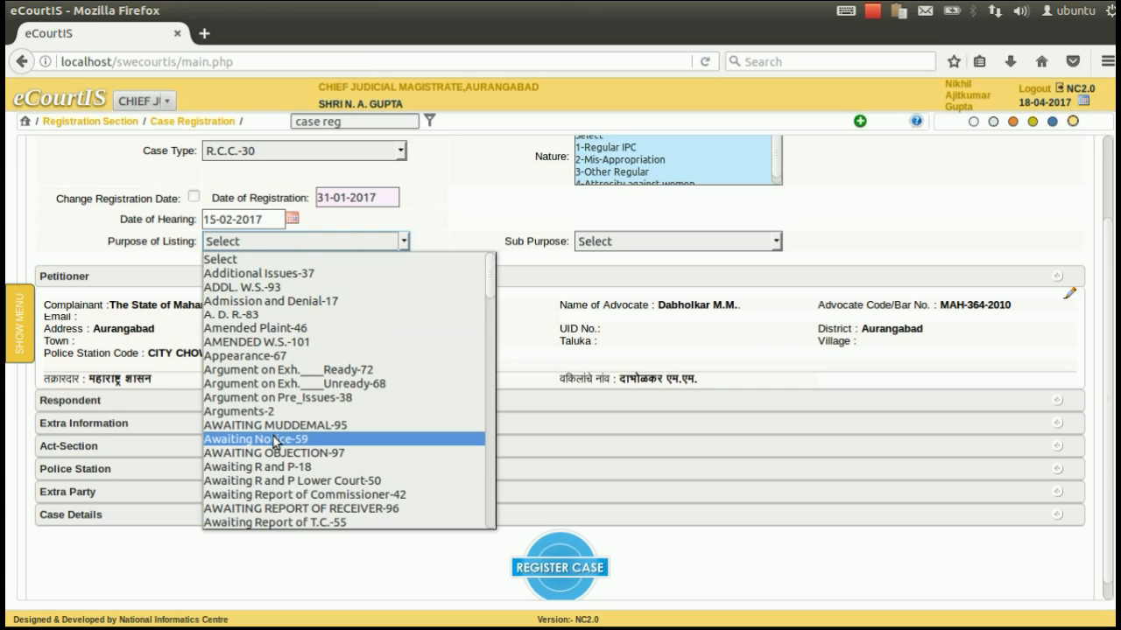
scroll(269, 464, "down", 2)
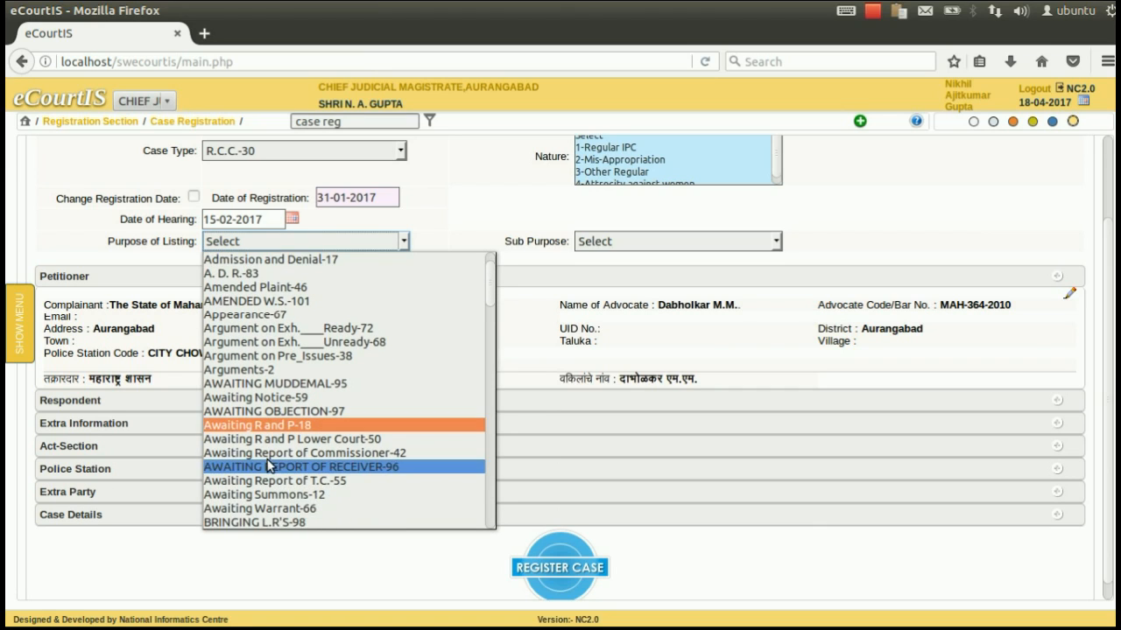
scroll(270, 464, "down", 1)
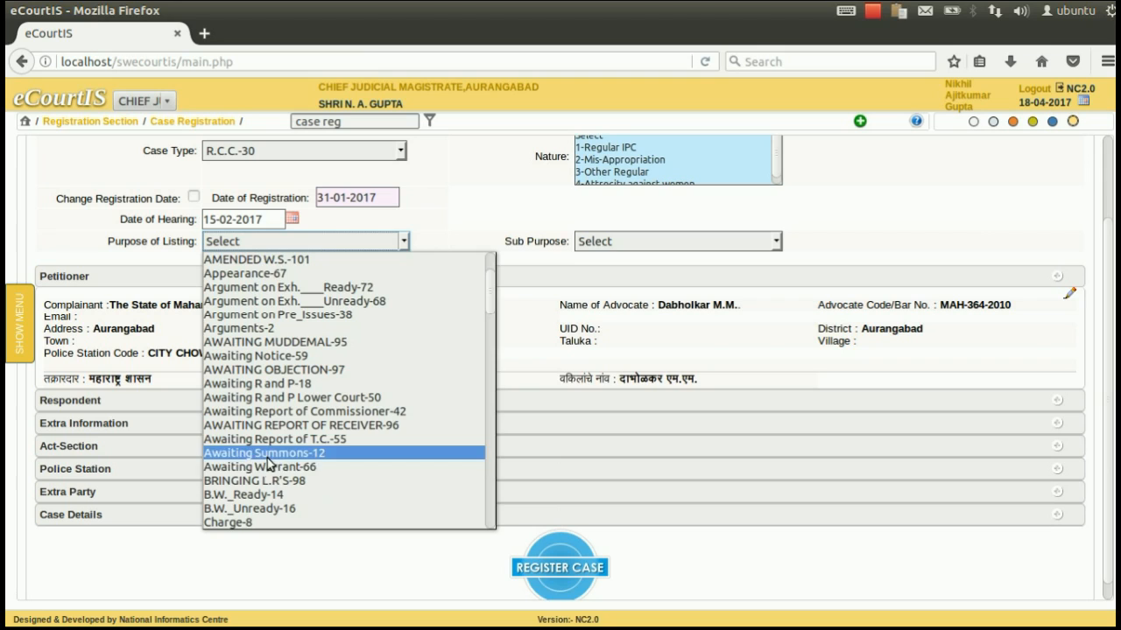
left_click(270, 466)
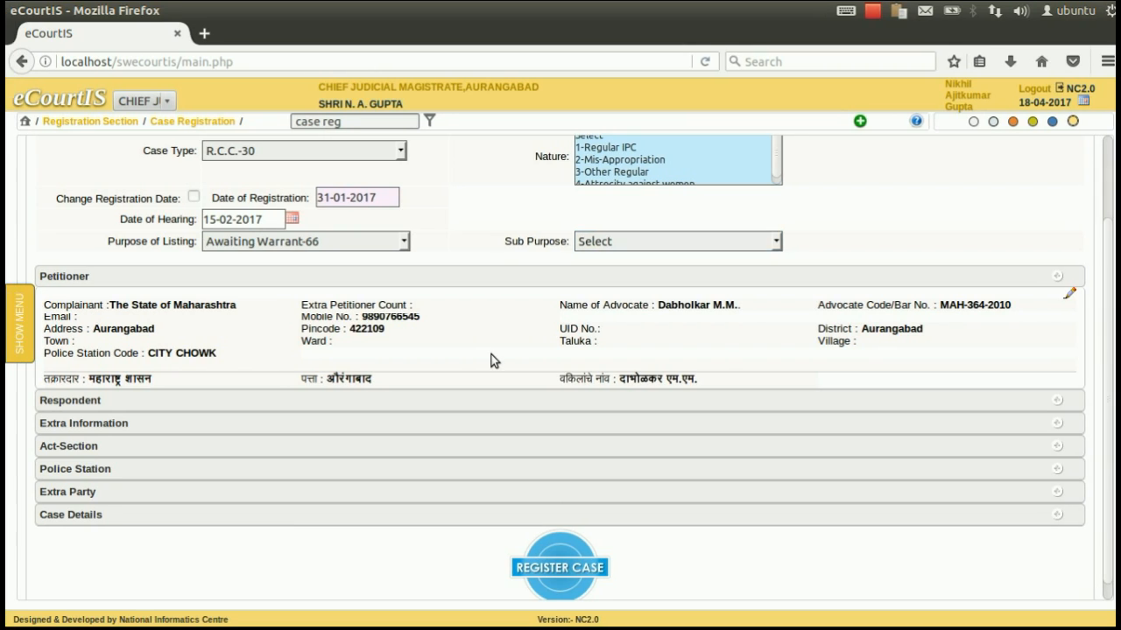
scroll(491, 355, "down", 1)
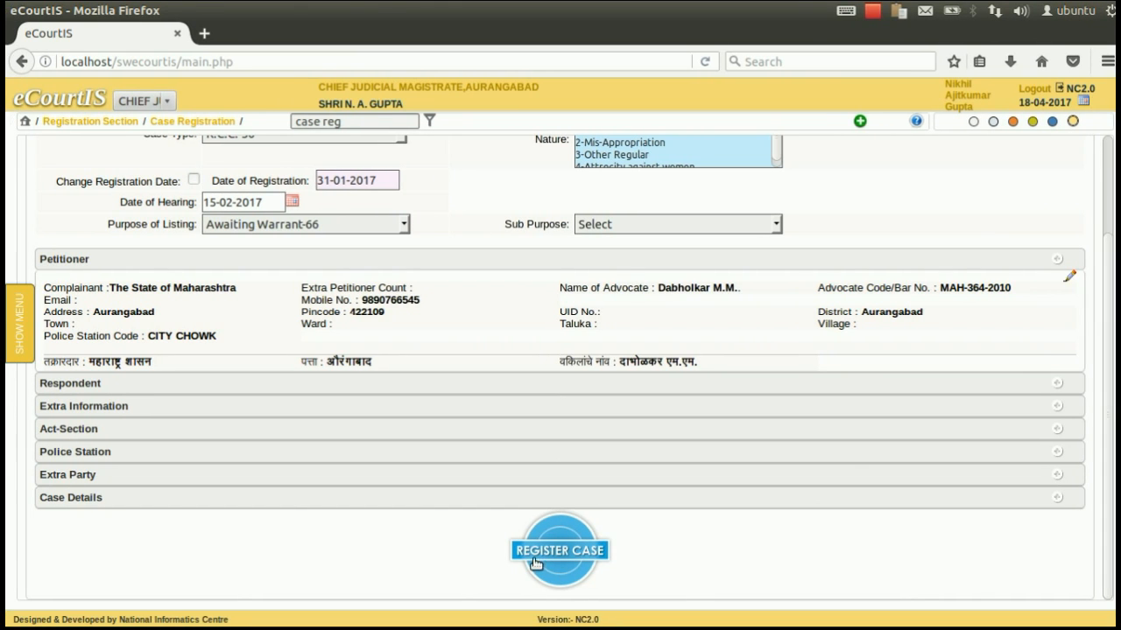
left_click(561, 550)
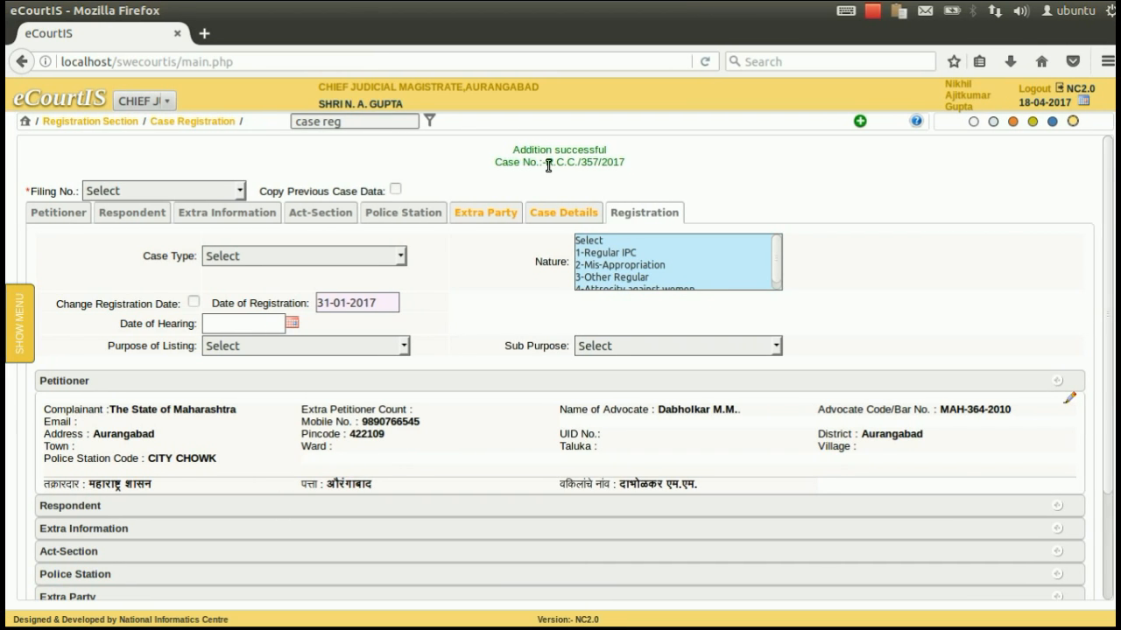
left_click_drag(513, 149, 623, 165)
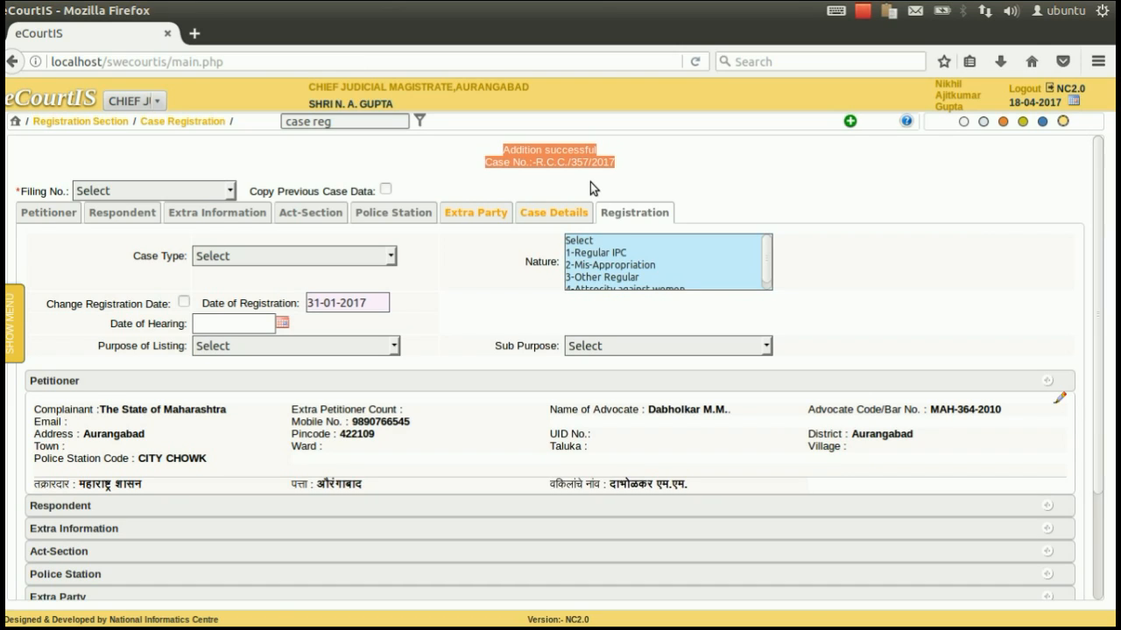
left_click(589, 181)
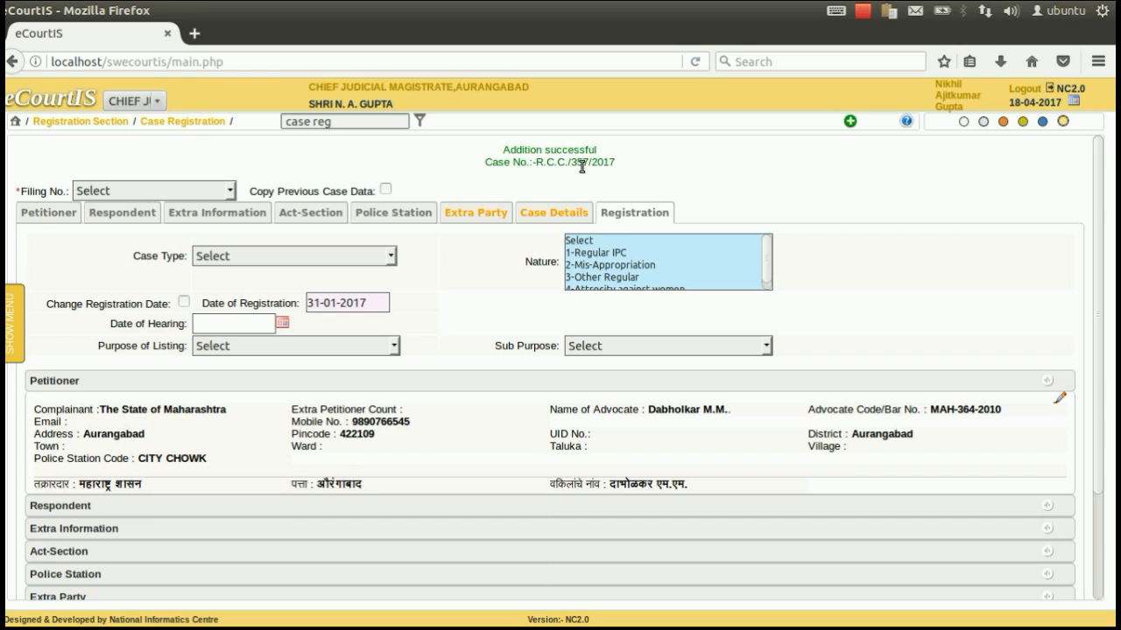
scroll(581, 165, "down", 3)
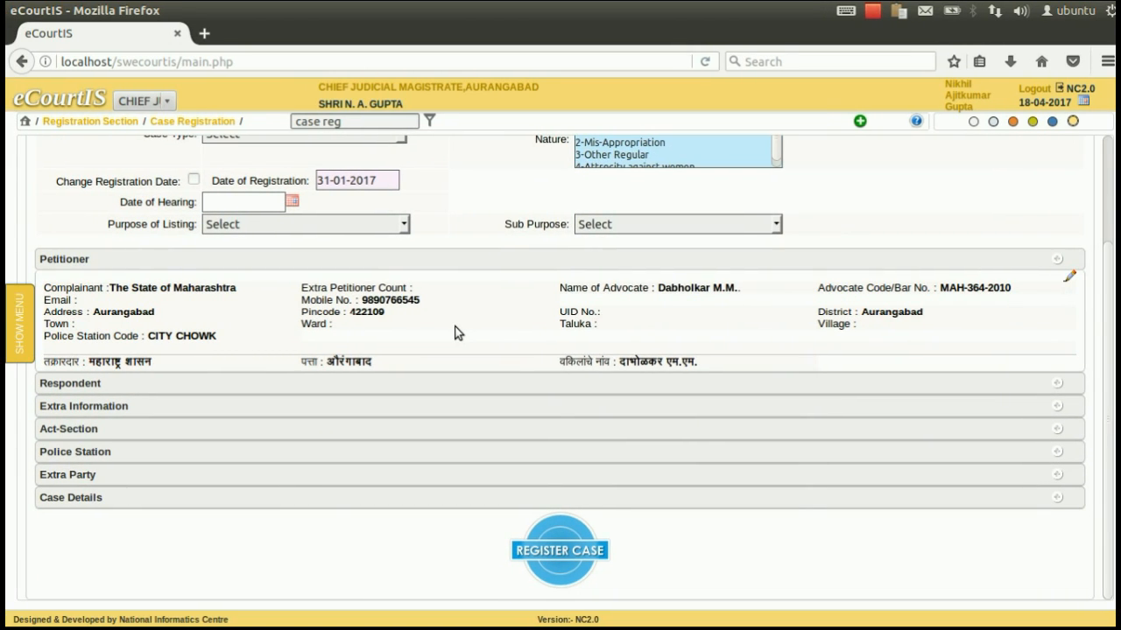
scroll(454, 332, "up", 3)
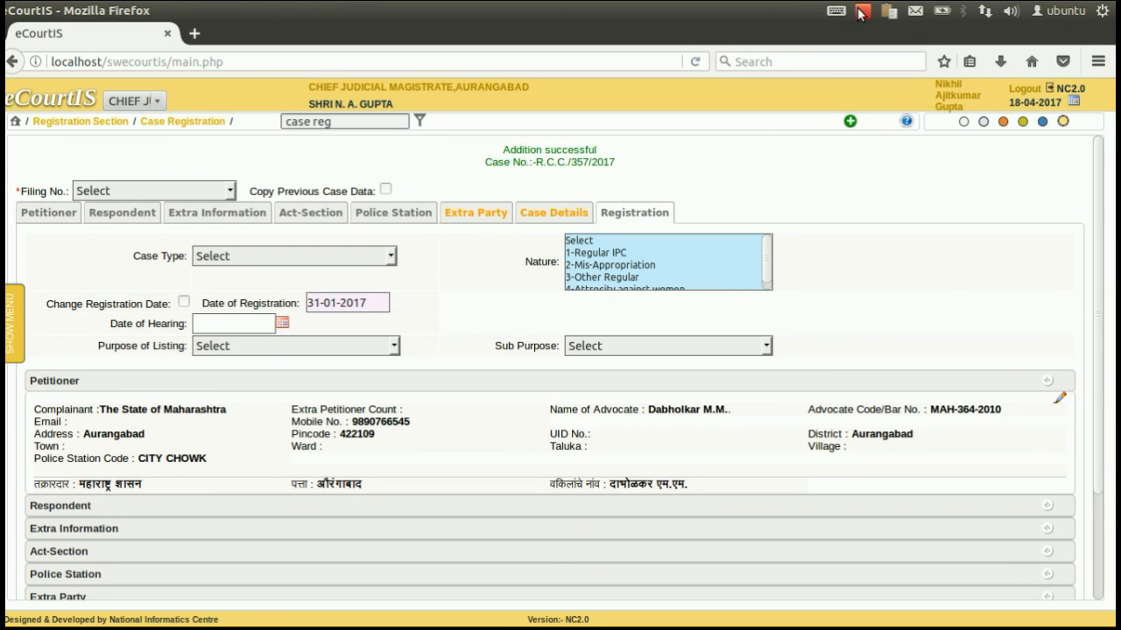
left_click(860, 13)
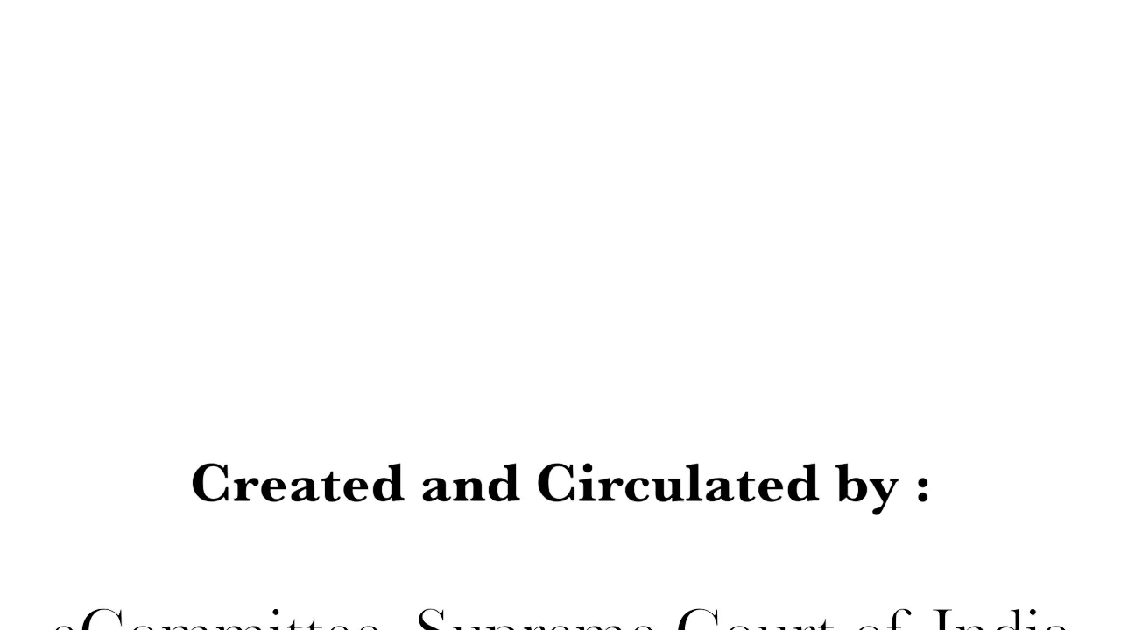